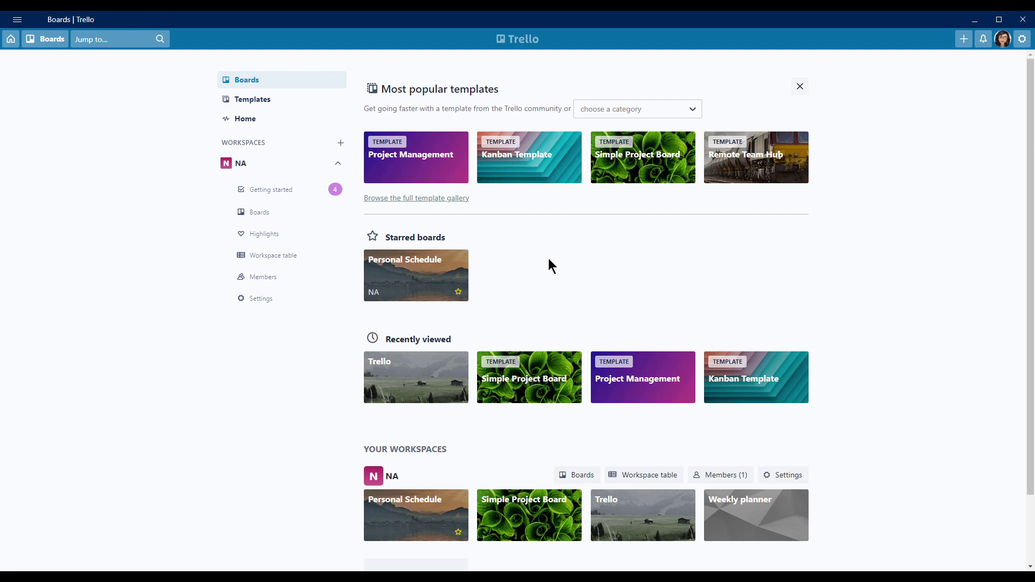
# Look at the Home page and return to the Boards overview
pyautogui.click(267, 119)
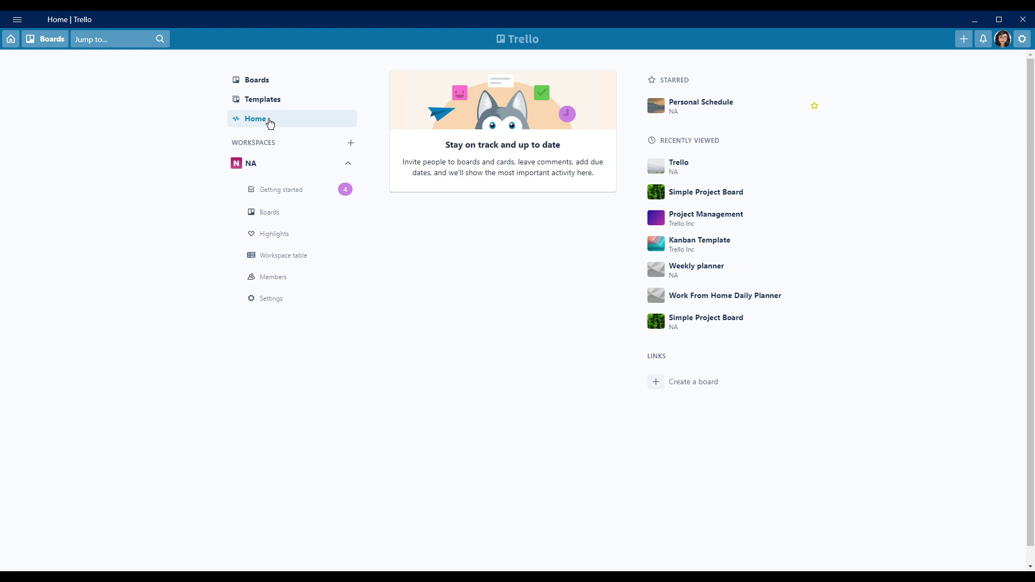
pyautogui.click(278, 80)
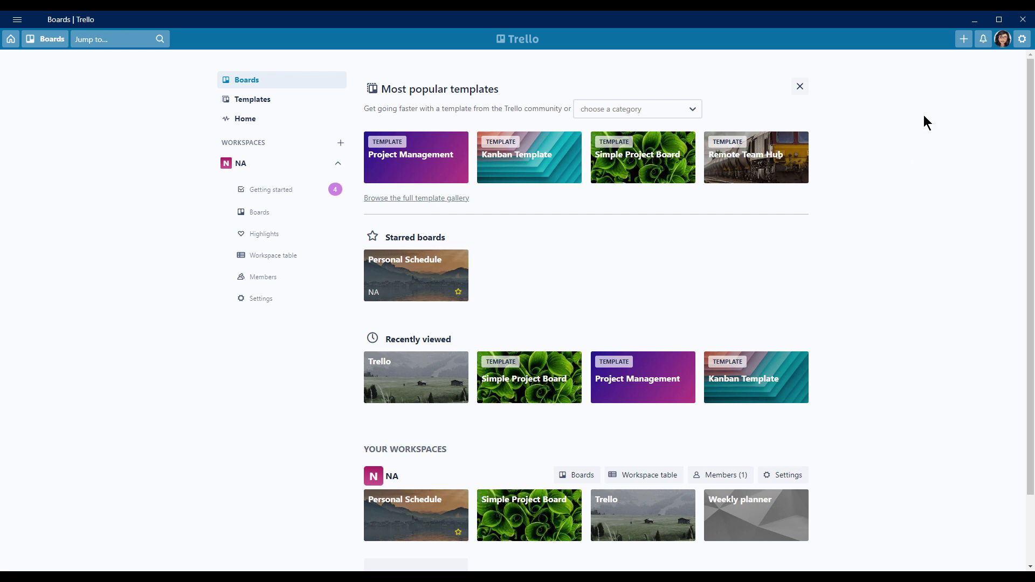
# Create a new workspace-visible board titled "Trello Basics"
pyautogui.click(963, 39)
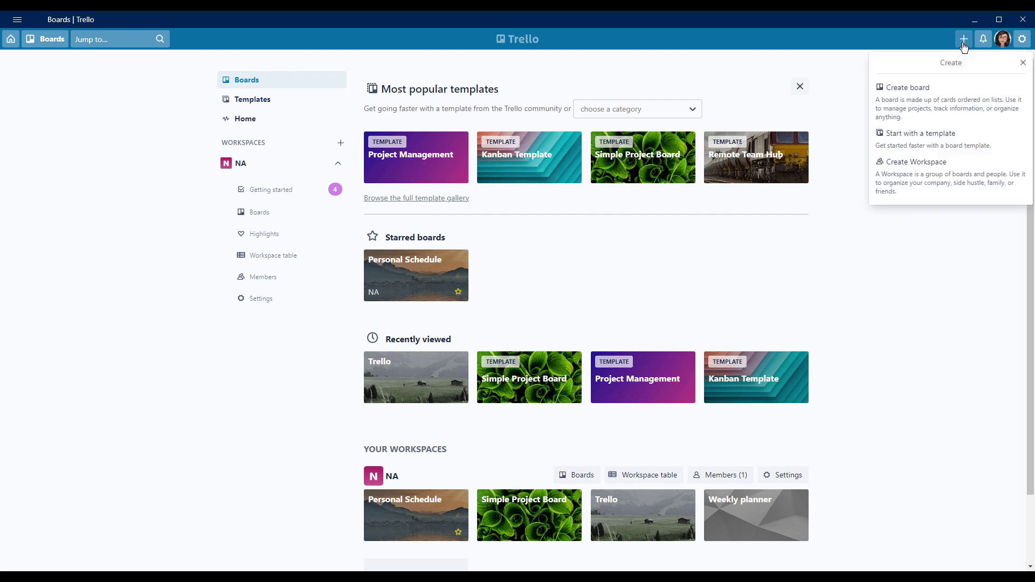
pyautogui.click(946, 104)
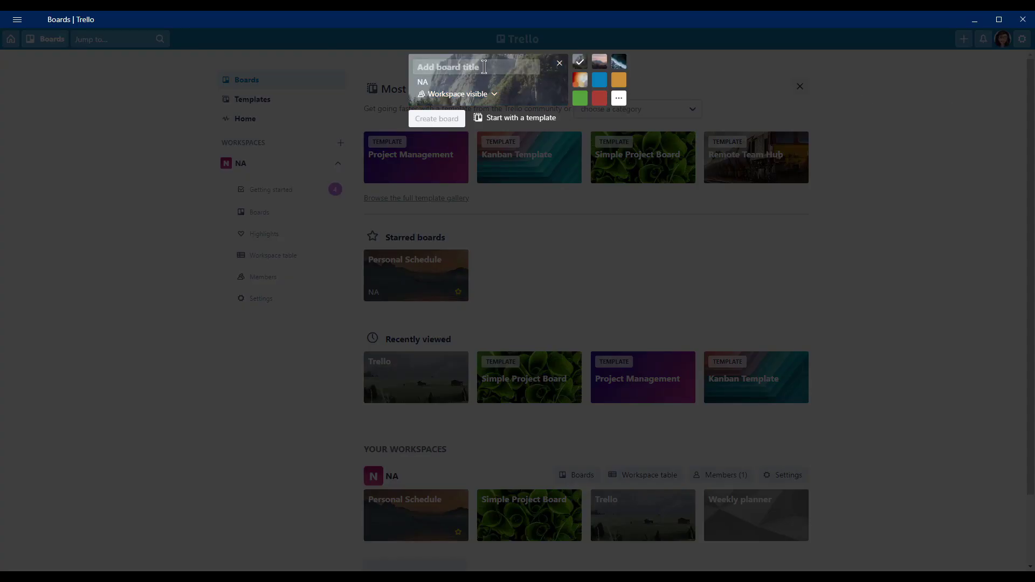
pyautogui.write('Trello')
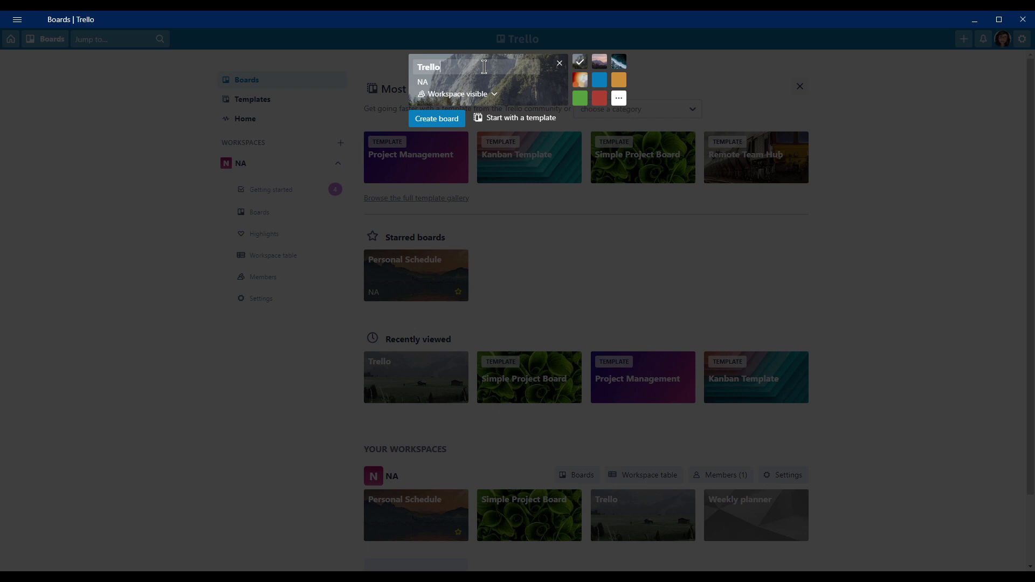
pyautogui.write(' Basics')
pyautogui.click(449, 124)
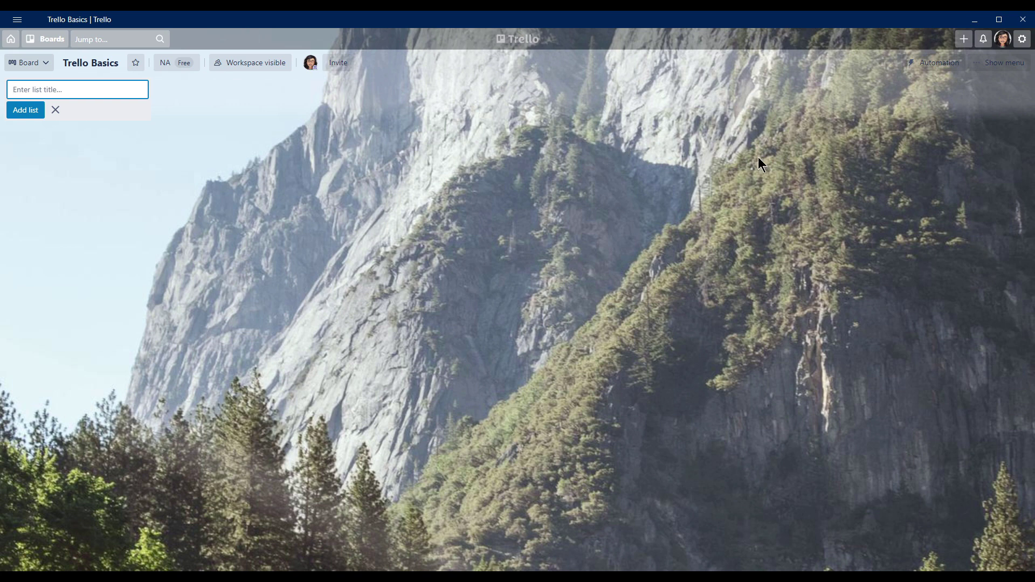
# Change the board background to the Unsplash photo of mountains under a pink sunset sky
pyautogui.click(1003, 64)
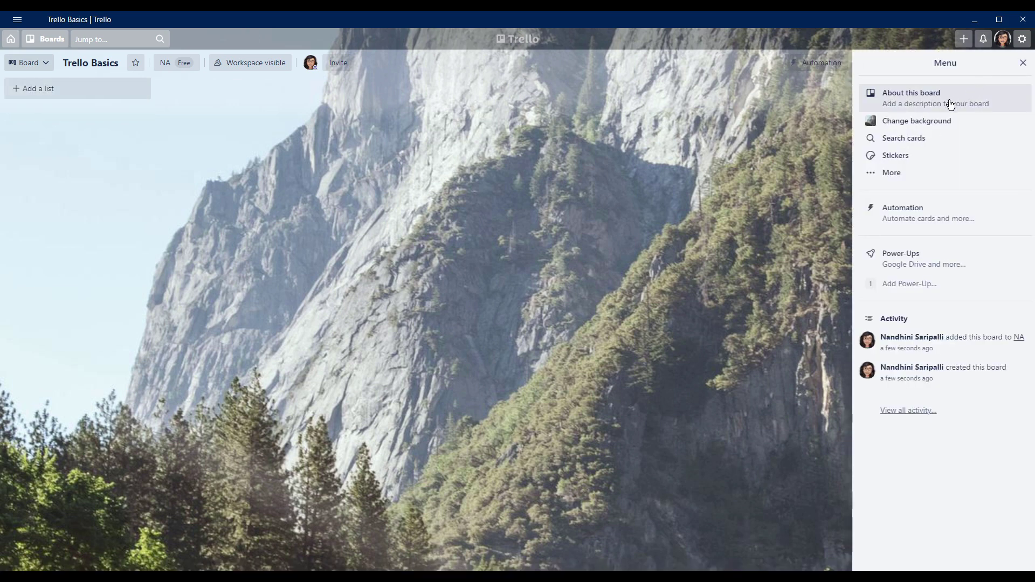
pyautogui.click(923, 126)
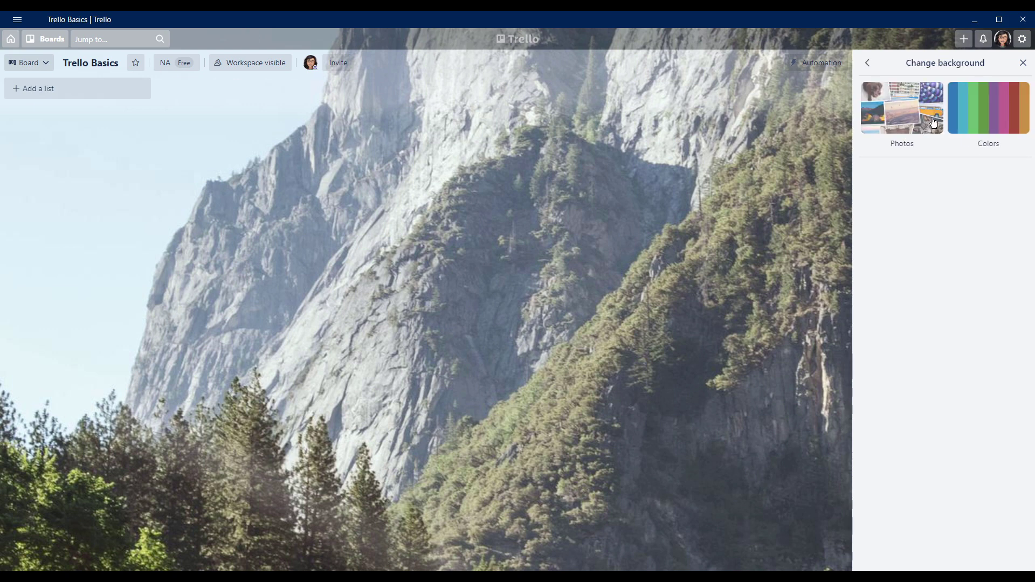
pyautogui.click(900, 126)
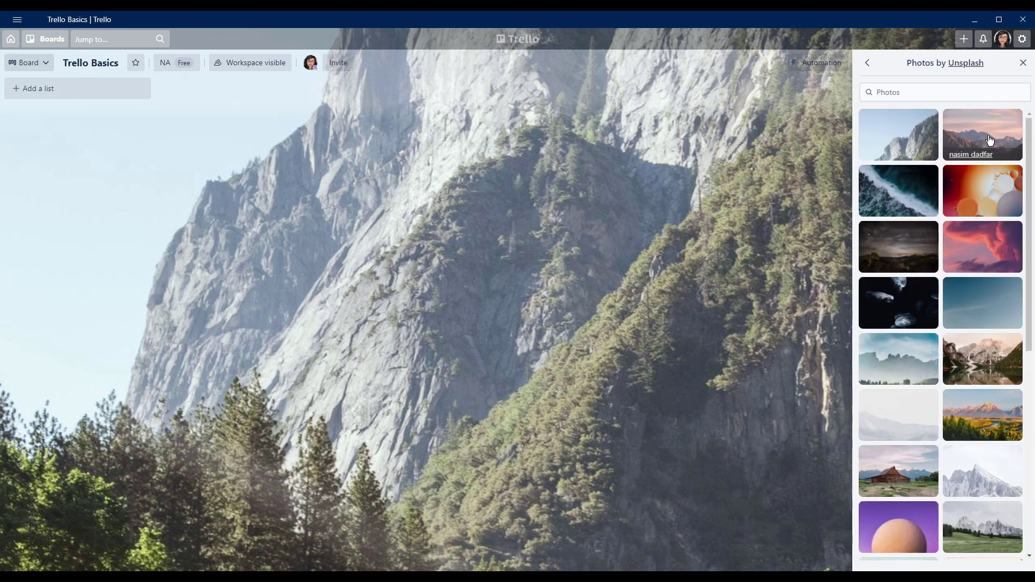
pyautogui.click(989, 140)
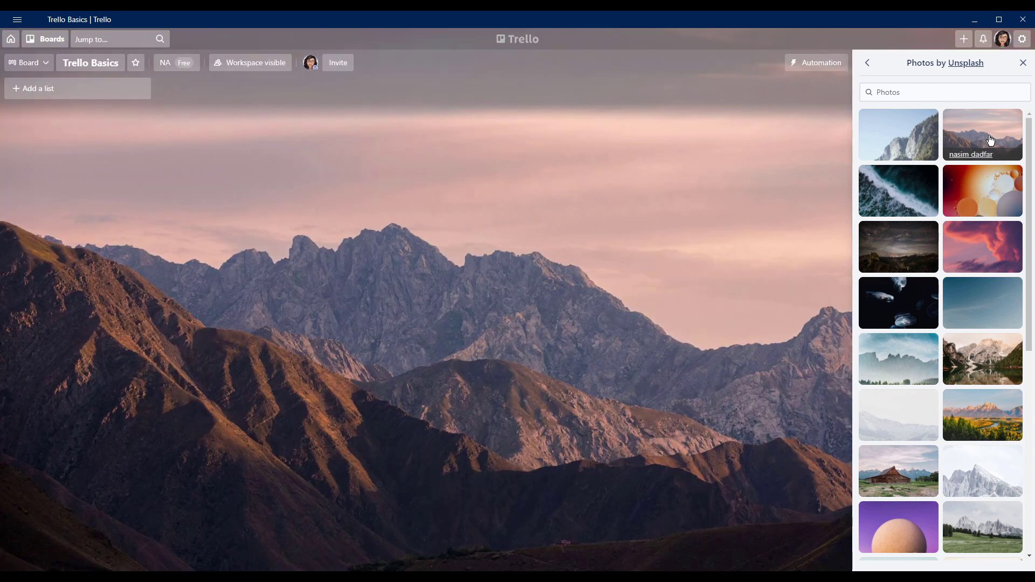
pyautogui.click(1021, 66)
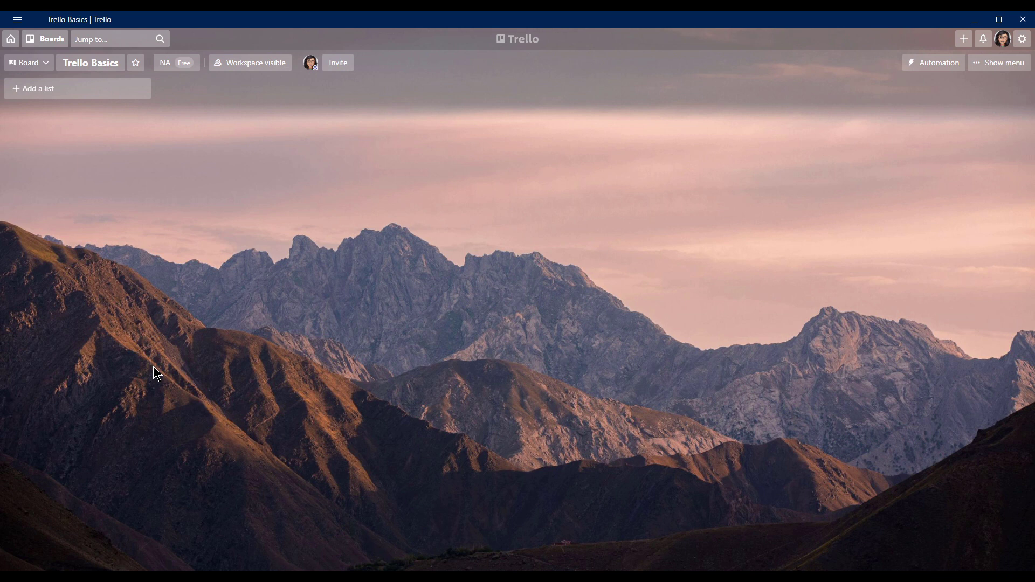
# Add three lists to the board named "To do", "Doing" and "Done"
pyautogui.click(66, 91)
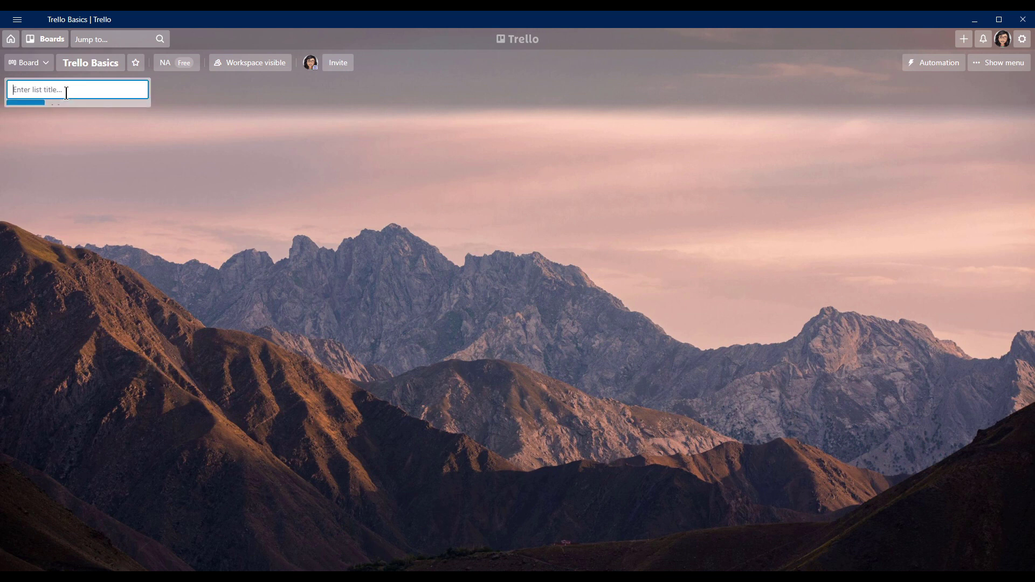
pyautogui.write('To do')
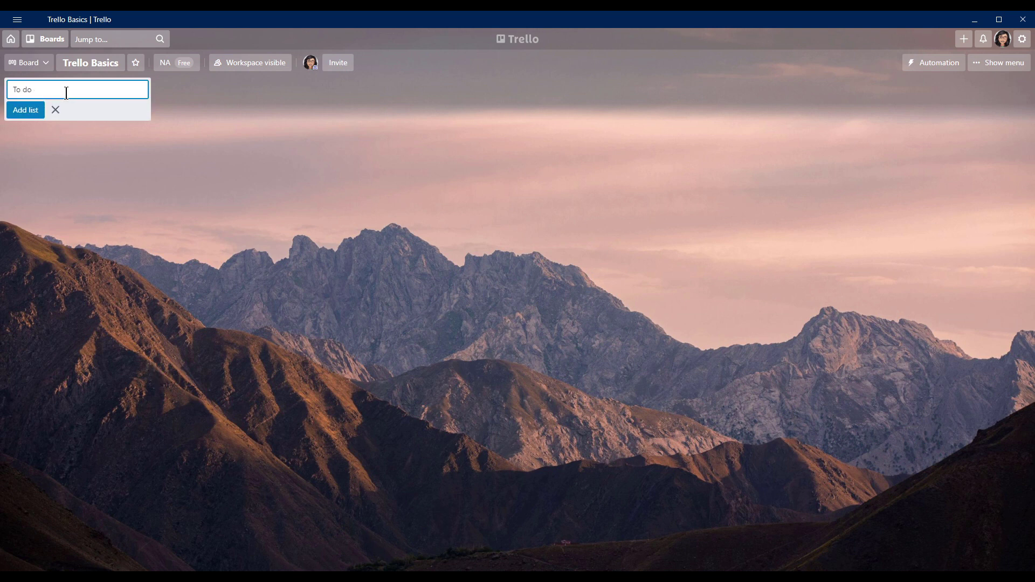
pyautogui.click(25, 110)
pyautogui.write('Doing')
pyautogui.click(186, 108)
pyautogui.write('Done')
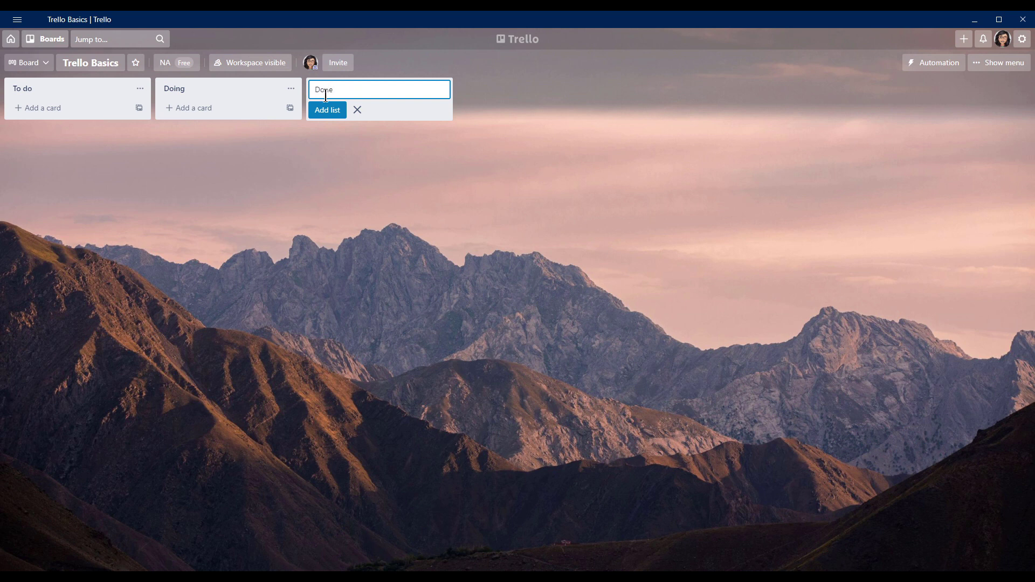
pyautogui.click(323, 110)
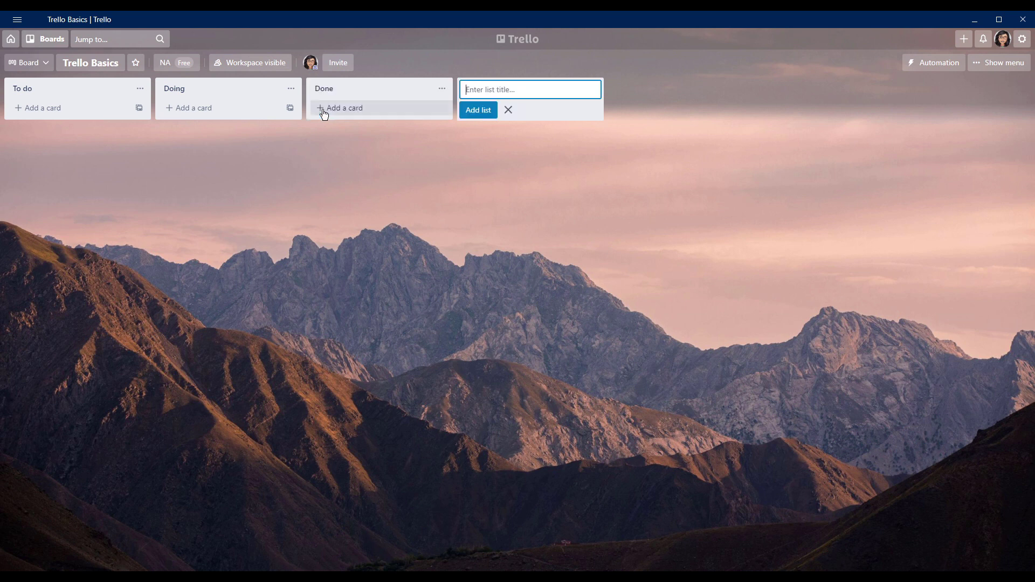
pyautogui.click(329, 158)
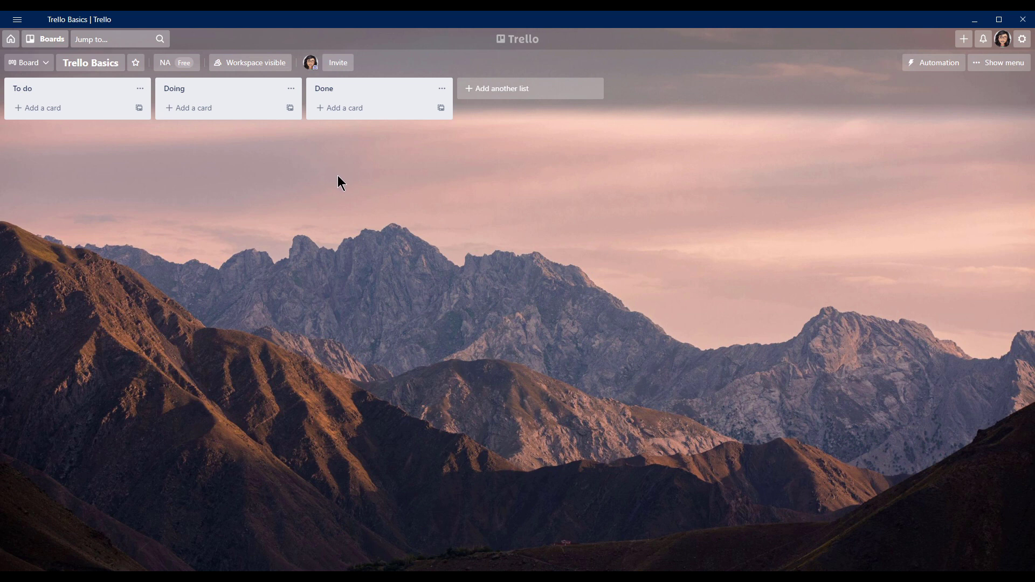
# Add three cards to the To do list: "Record YT Video", "Go live on Twitch" and one for time with someone
pyautogui.click(80, 108)
pyautogui.write('Rec')
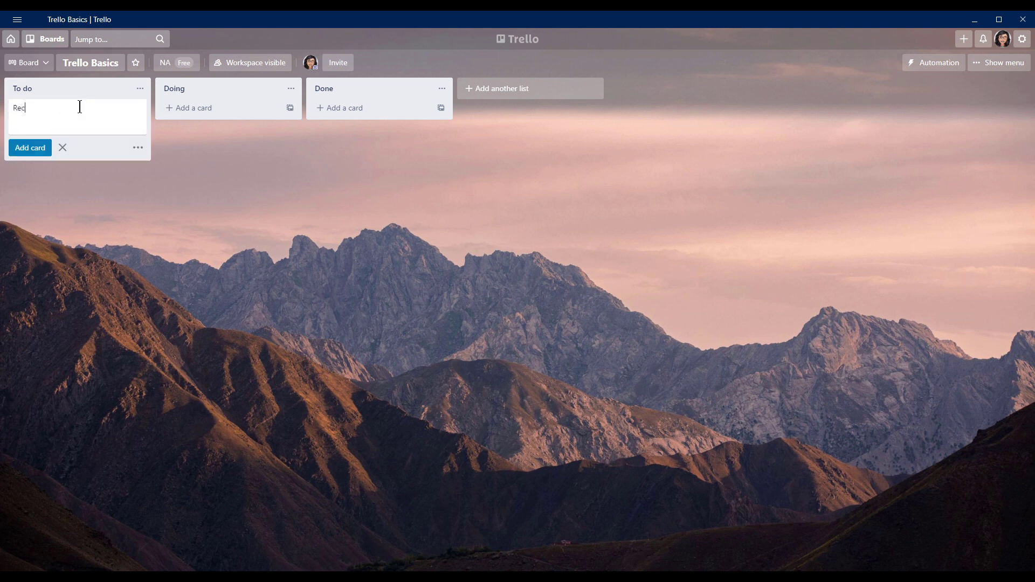
pyautogui.write('ord YT Video')
pyautogui.press('Return')
pyautogui.write('G')
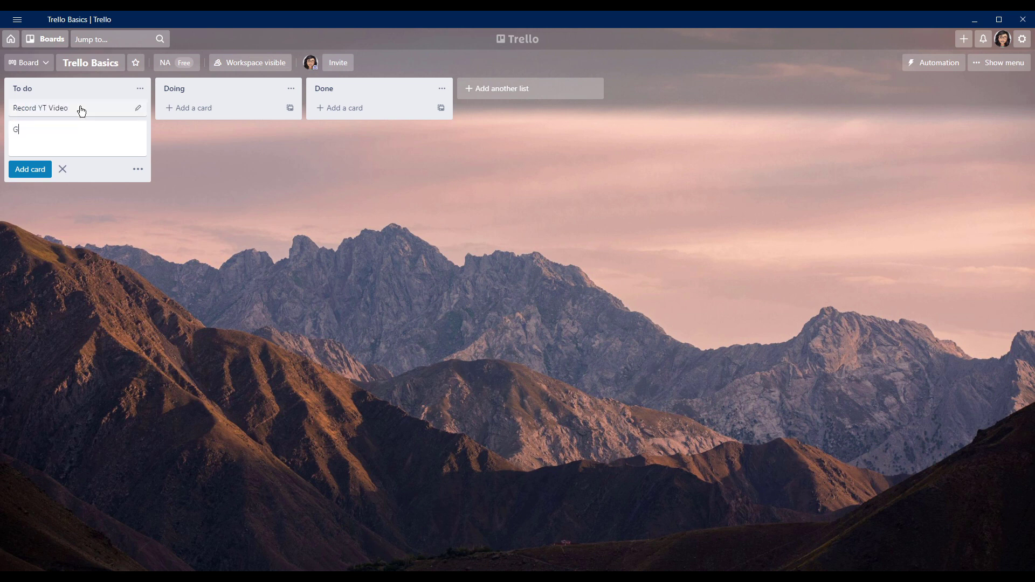
pyautogui.write('o live on Twitch')
pyautogui.press('Return')
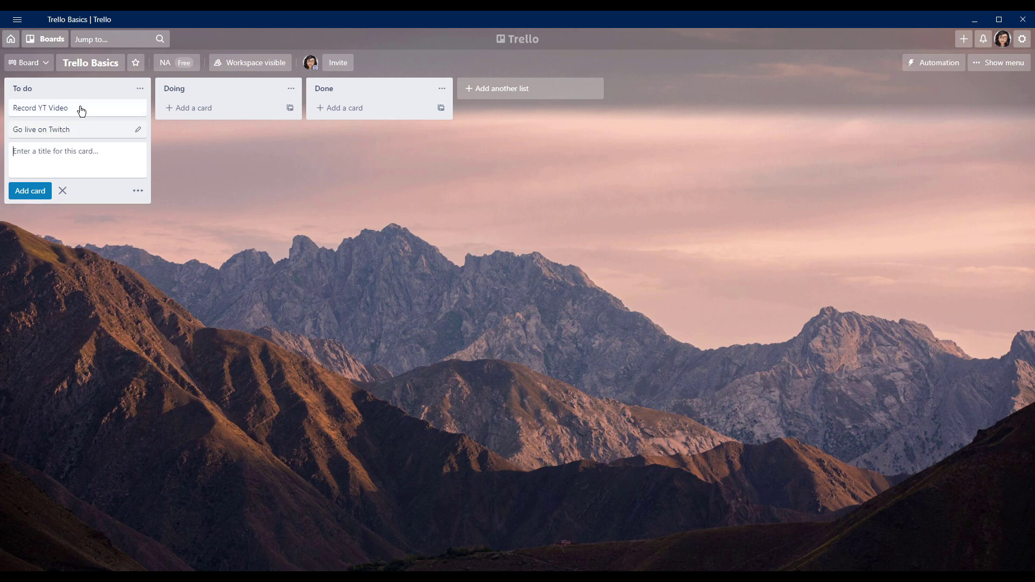
pyautogui.write('Time with Rapo')
pyautogui.press('Return')
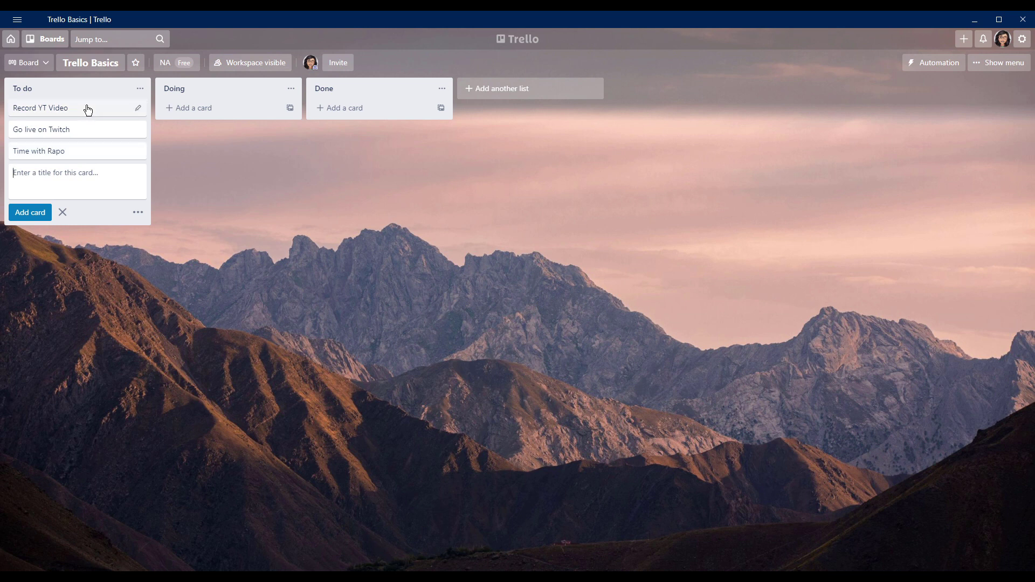
pyautogui.click(189, 193)
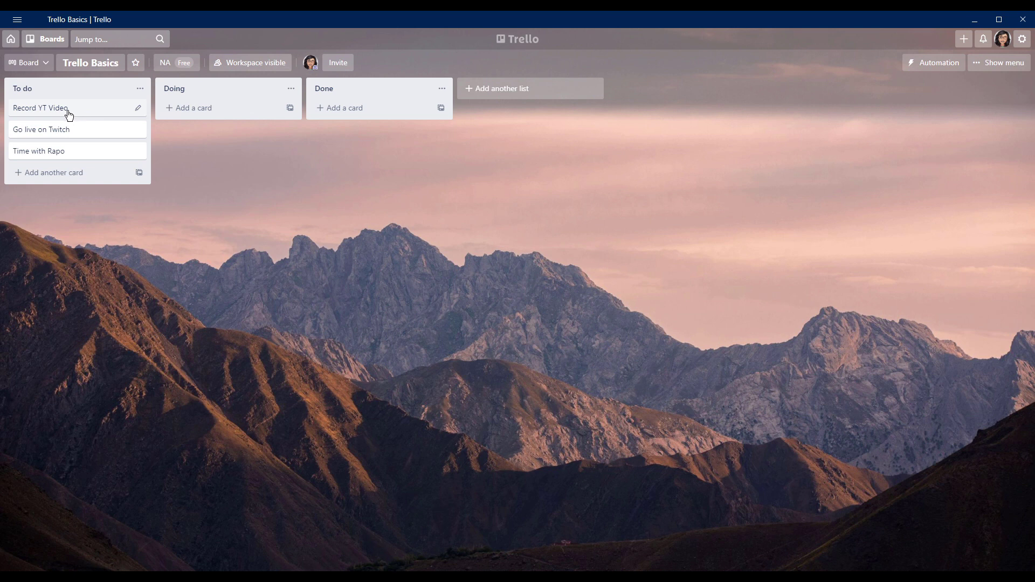
# Move Record YT Video to Doing and Go live on Twitch to Done, and return both to To do with Go live on Twitch first
pyautogui.moveTo(73, 112); pyautogui.dragTo(174, 193)
pyautogui.moveTo(81, 117); pyautogui.dragTo(380, 132)
pyautogui.moveTo(230, 111); pyautogui.dragTo(100, 113)
pyautogui.moveTo(370, 111); pyautogui.dragTo(99, 120)
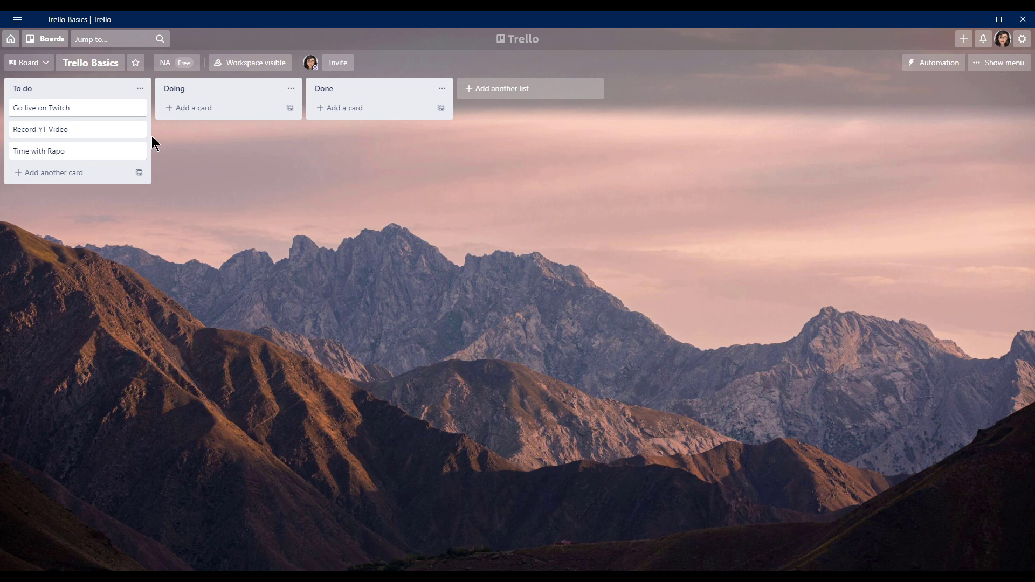
# Set the due date of the Record YT Video card to 07/09/2021 and close the card
pyautogui.click(95, 138)
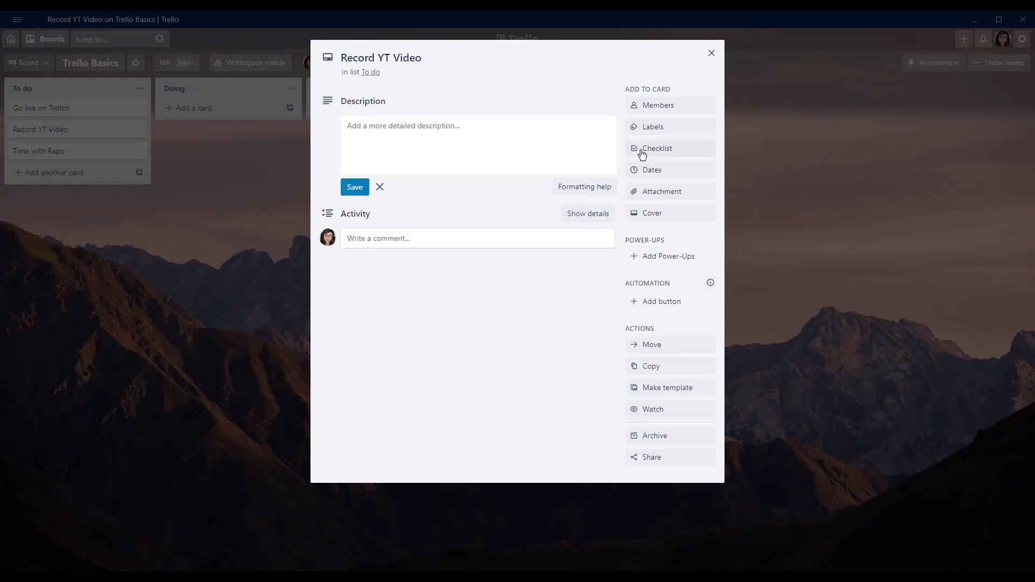
pyautogui.click(652, 176)
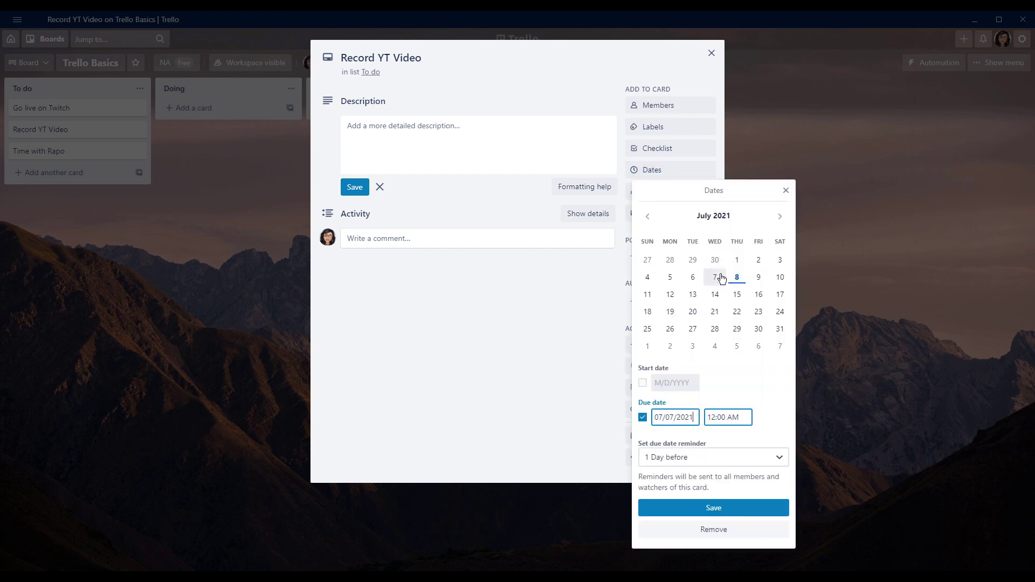
pyautogui.click(758, 277)
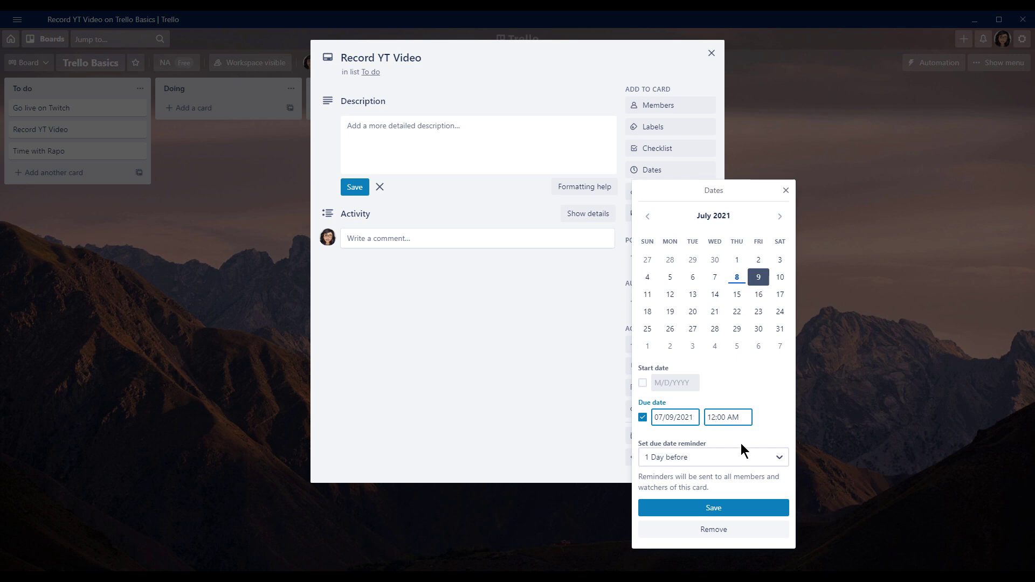
pyautogui.click(736, 509)
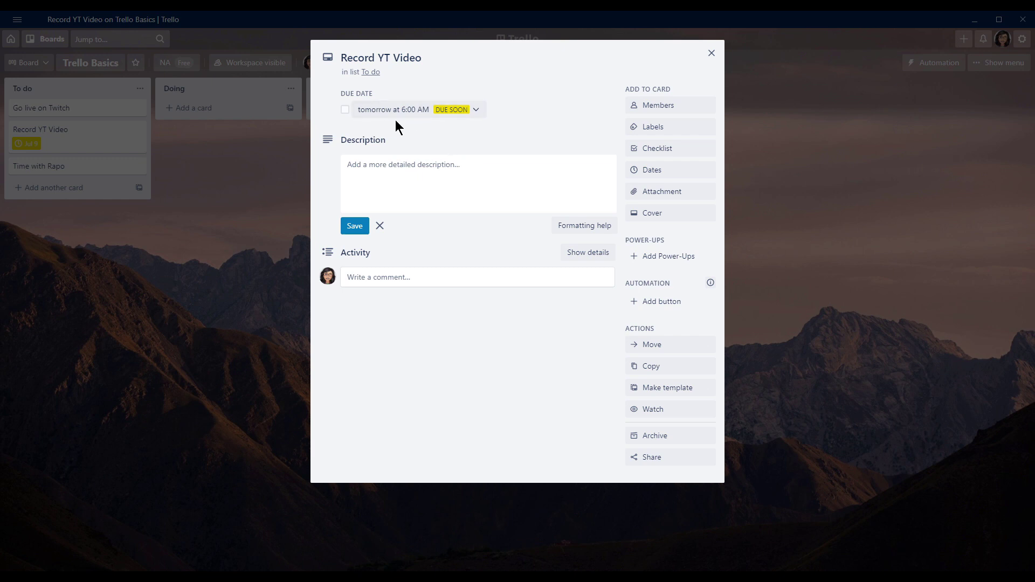
pyautogui.press('Escape')
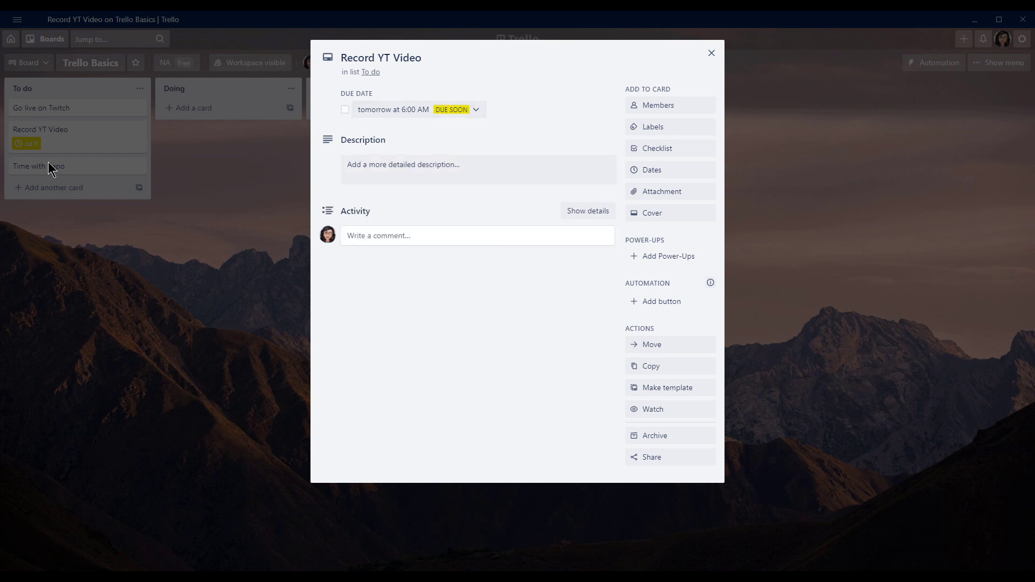
pyautogui.click(241, 178)
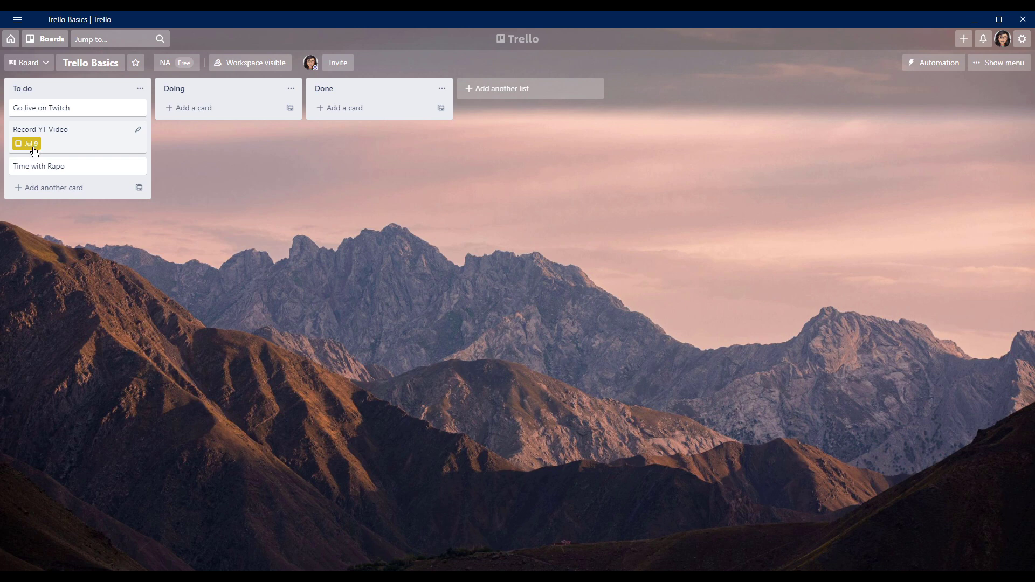
# Set the due date of the Go live on Twitch card to 07/06/2021 at 6:00 AM and close the card
pyautogui.click(83, 112)
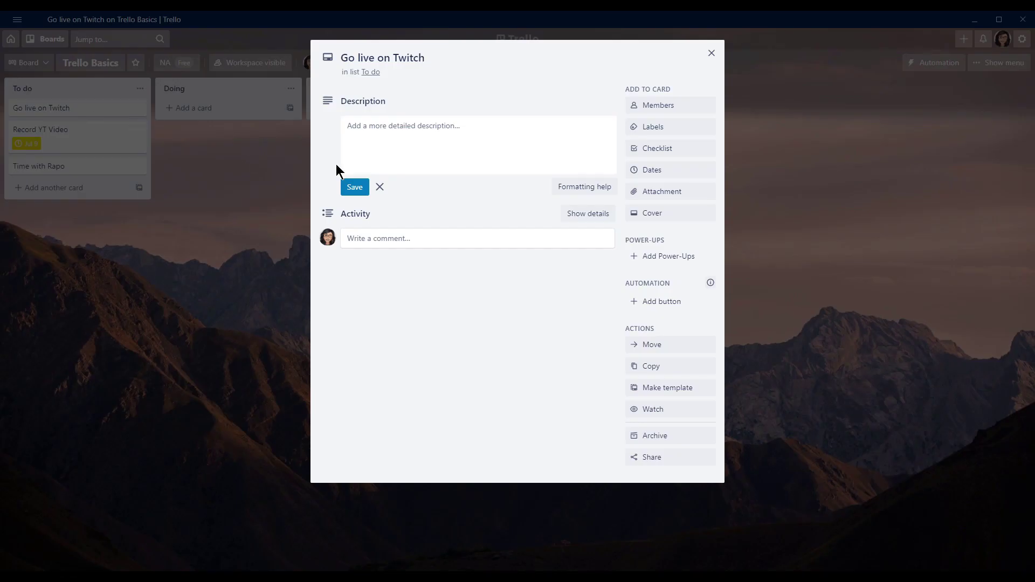
pyautogui.click(669, 171)
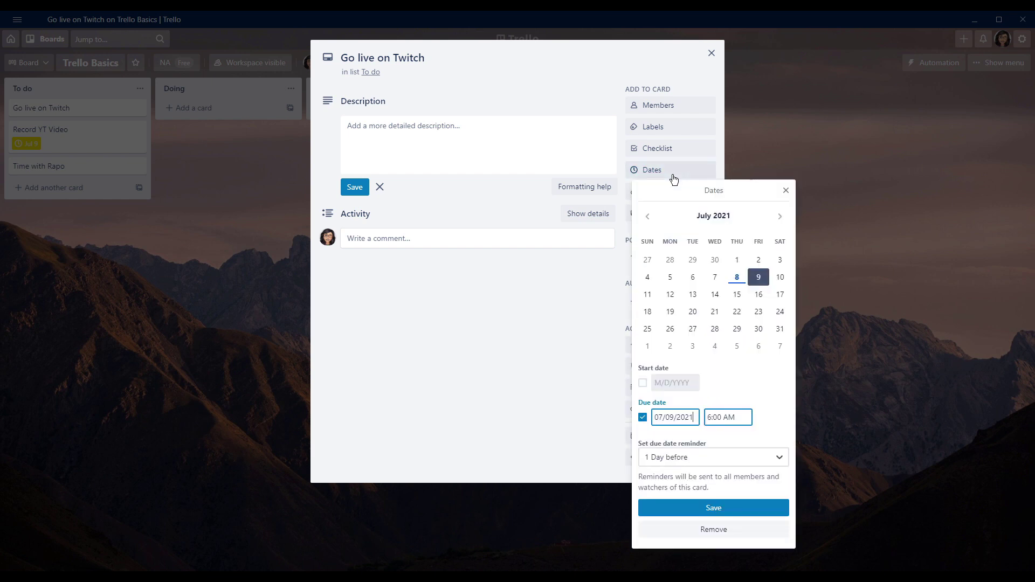
pyautogui.click(693, 277)
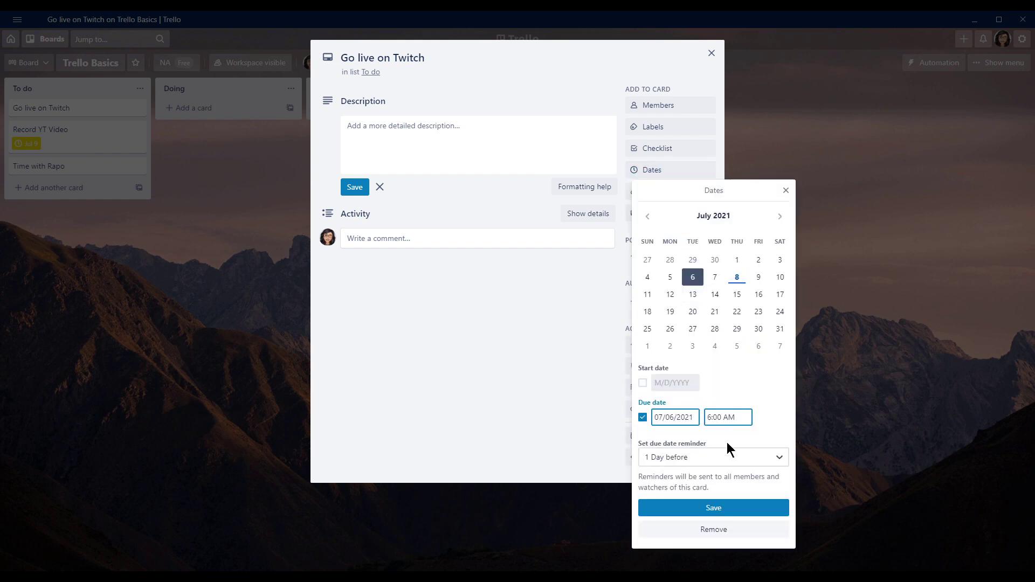
pyautogui.click(733, 509)
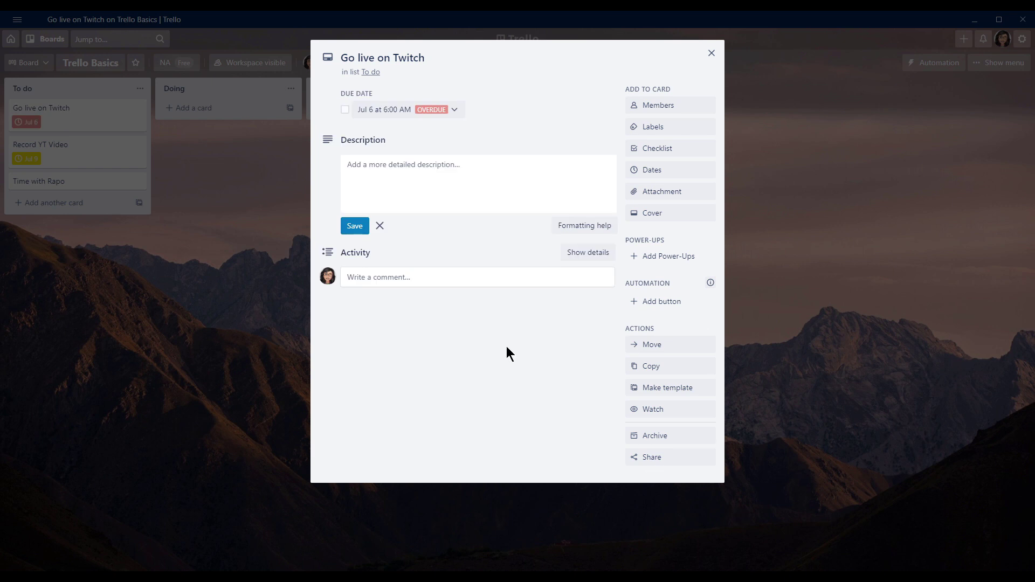
pyautogui.click(203, 164)
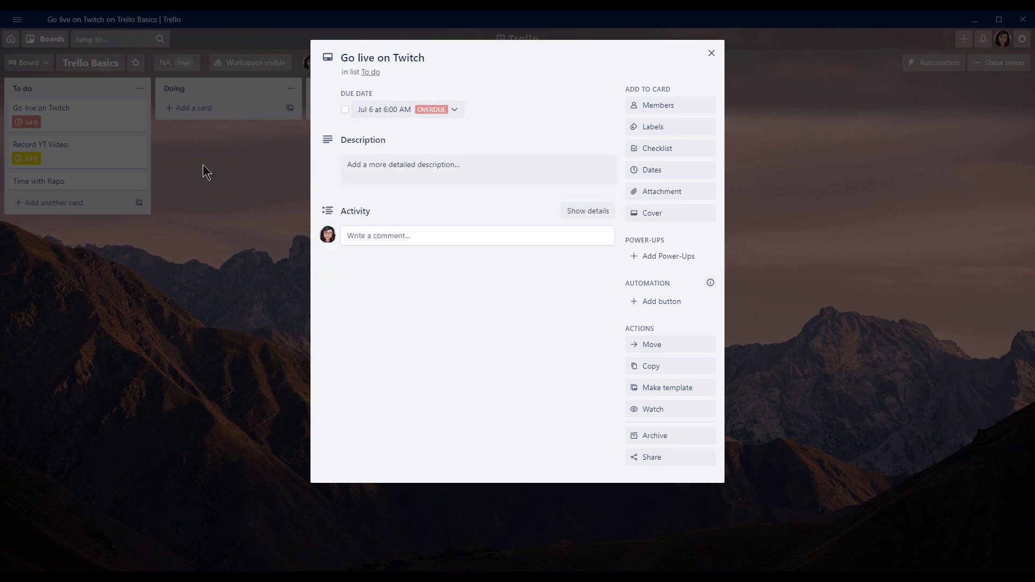
pyautogui.click(231, 147)
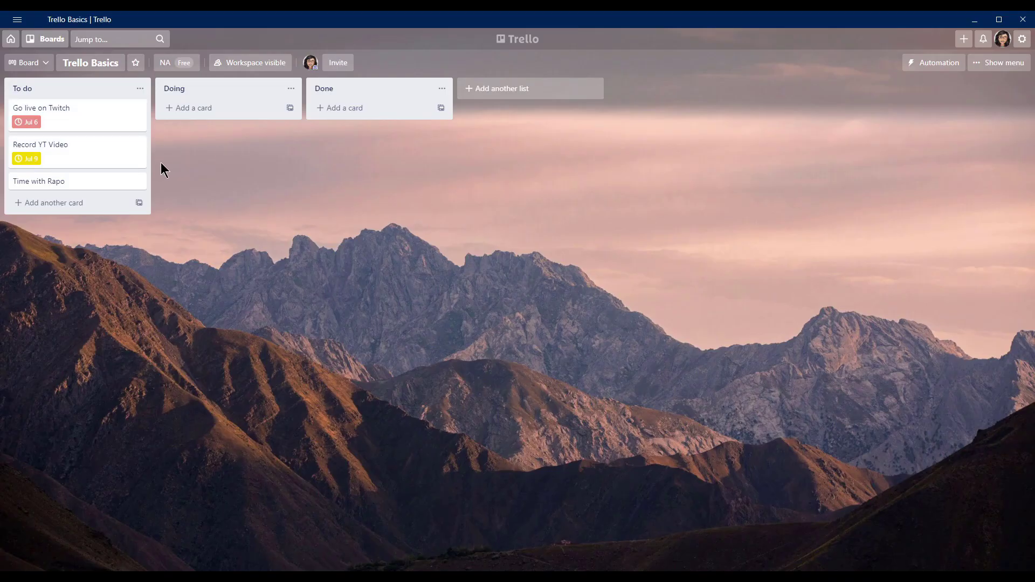
# Mark the due dates of the Go live on Twitch and Record YT Video cards as complete
pyautogui.click(18, 122)
pyautogui.click(18, 161)
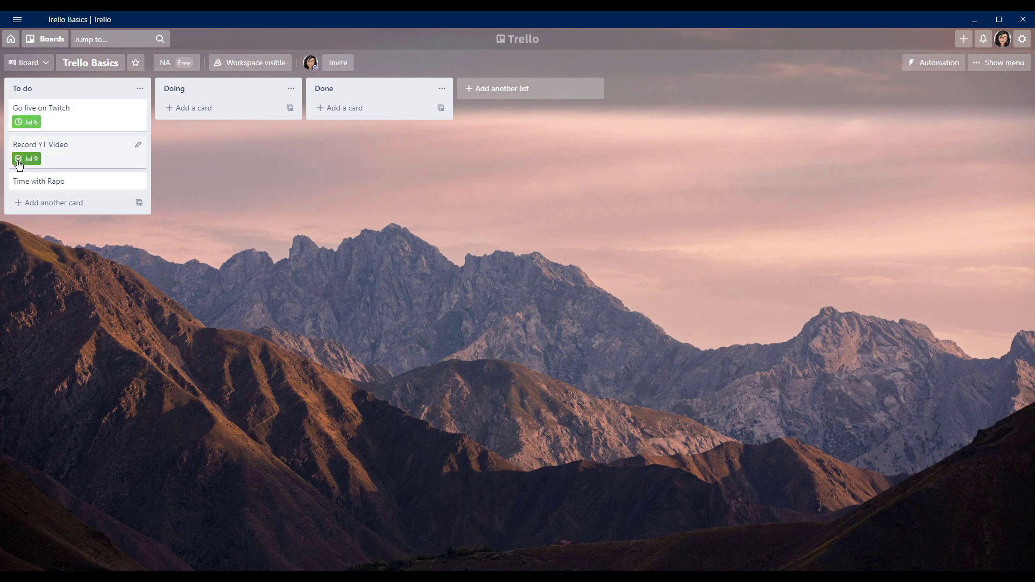
# Move the Go live on Twitch and Record YT Video cards from To do to Done
pyautogui.moveTo(72, 114); pyautogui.dragTo(371, 163)
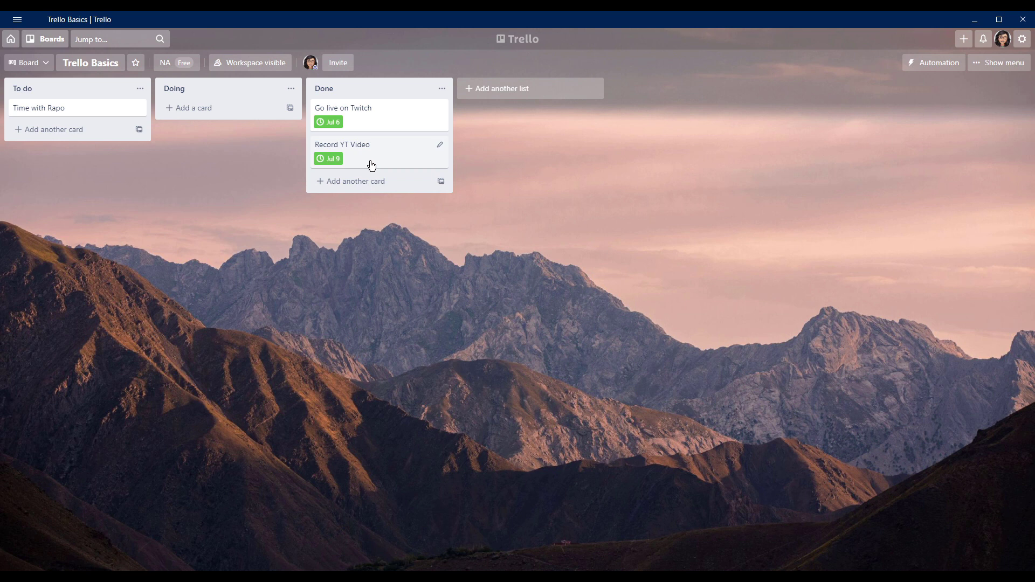
# Attach the image DSC_0129.JPG from the computer to the Time with Rapo card and close the card
pyautogui.click(100, 114)
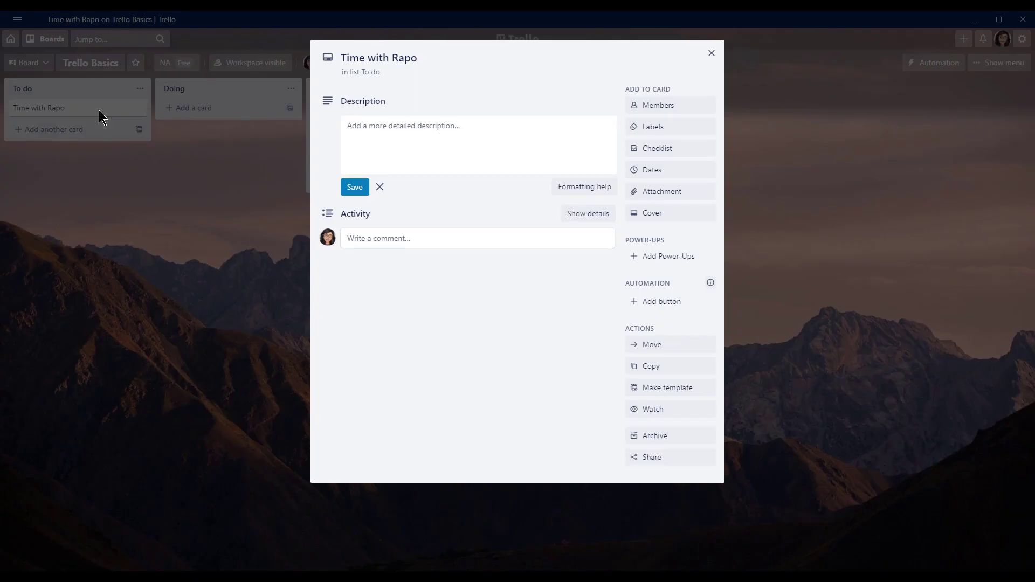
pyautogui.click(678, 197)
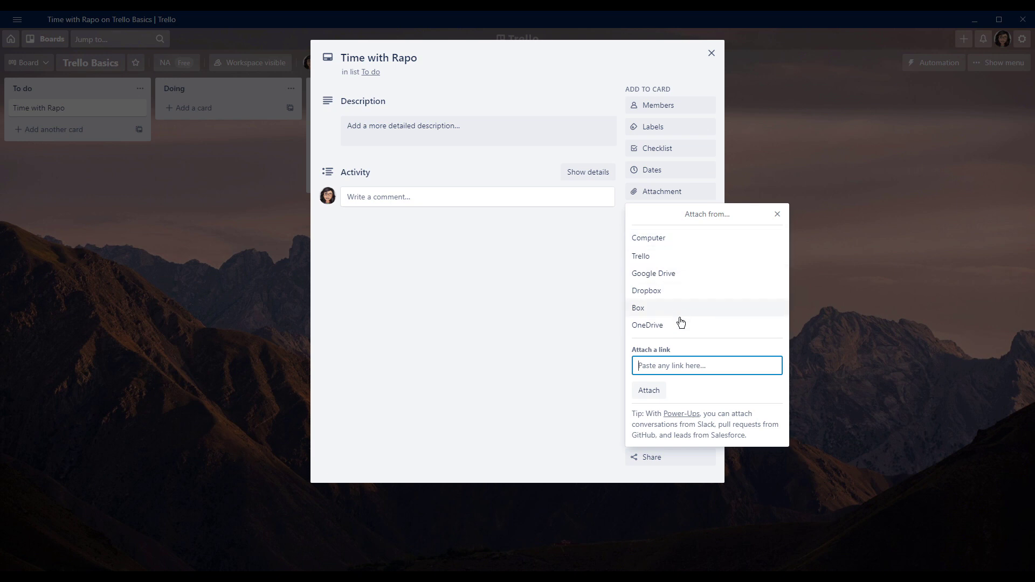
pyautogui.click(677, 241)
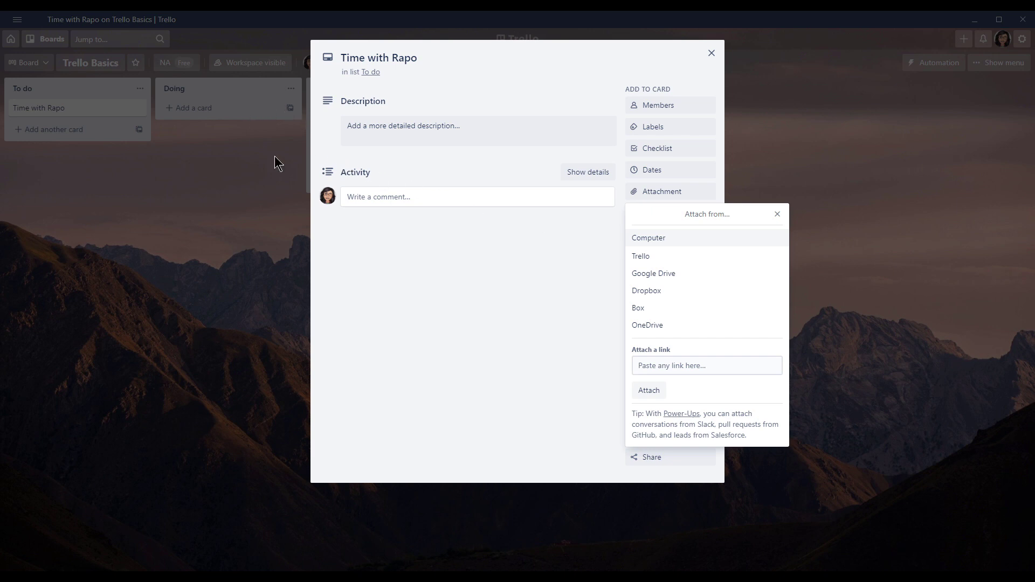
pyautogui.click(437, 285)
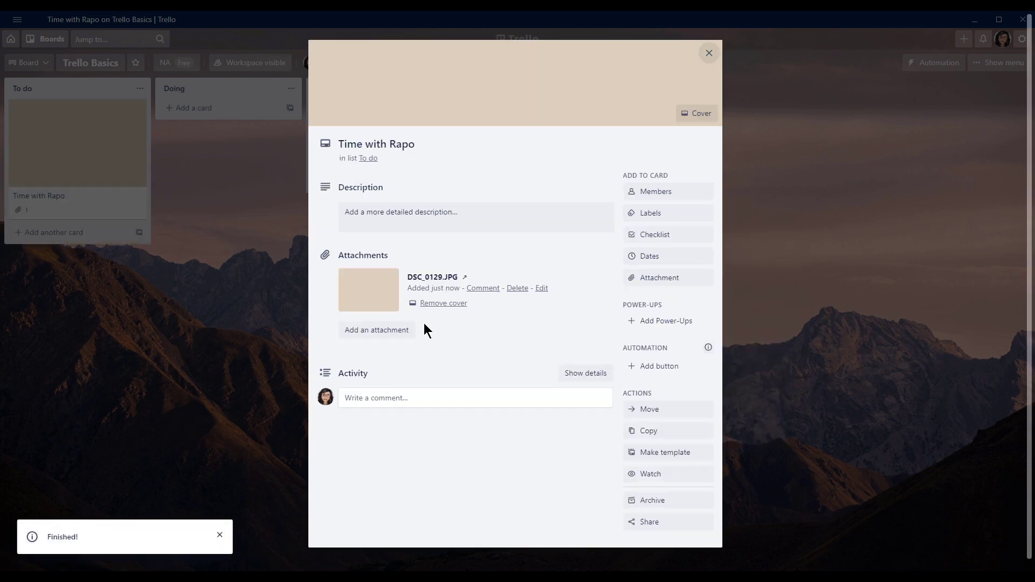
pyautogui.click(253, 208)
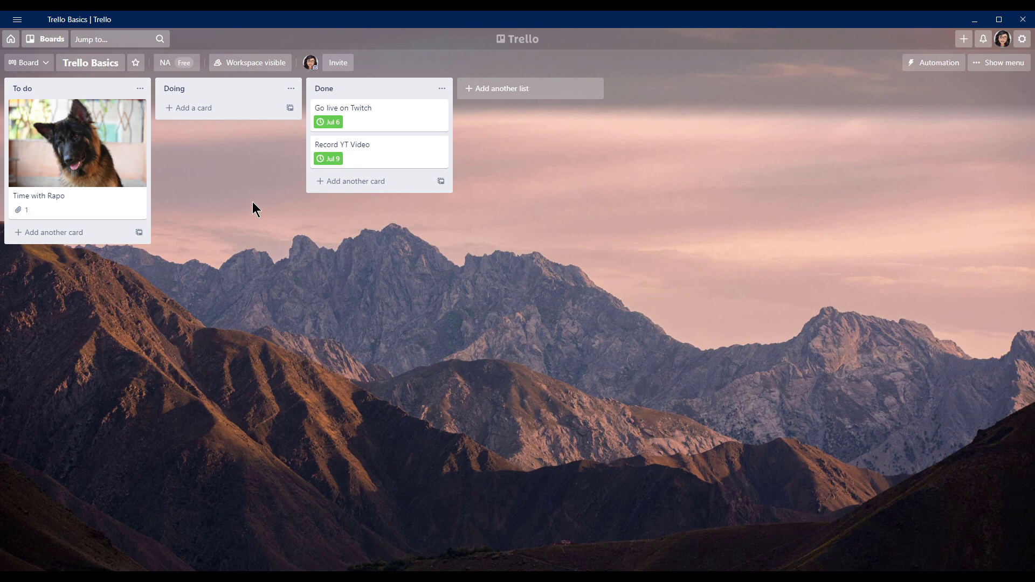
# Add a checklist titled Checklist to the Time with Rapo card with the item "Lunch with Rapo"
pyautogui.click(85, 174)
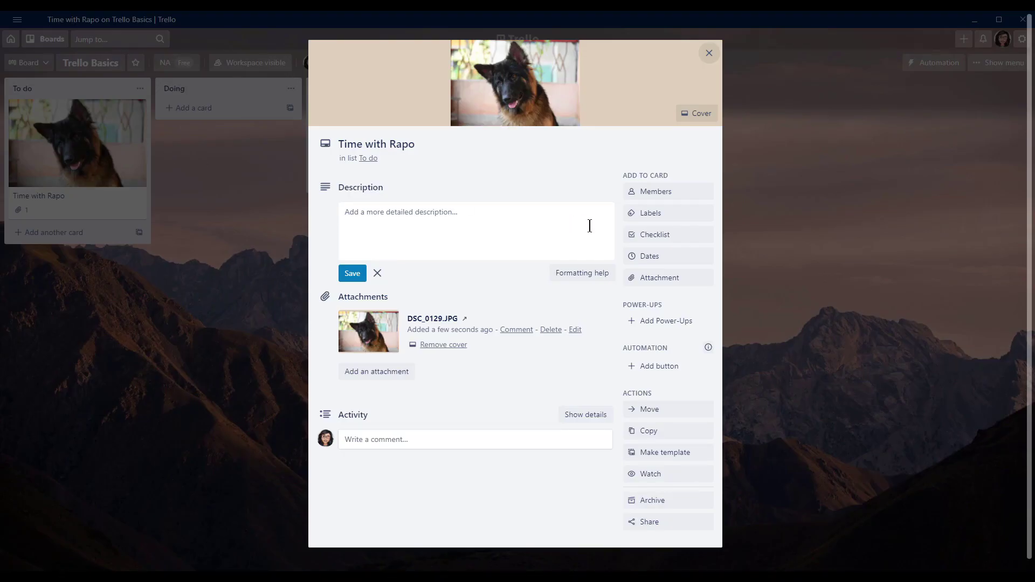
pyautogui.click(667, 236)
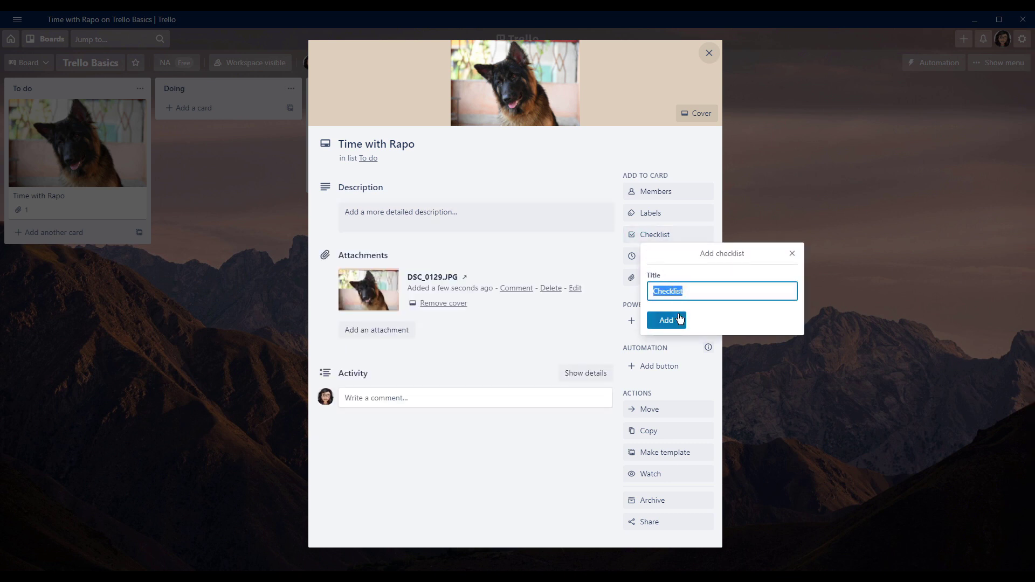
pyautogui.click(667, 321)
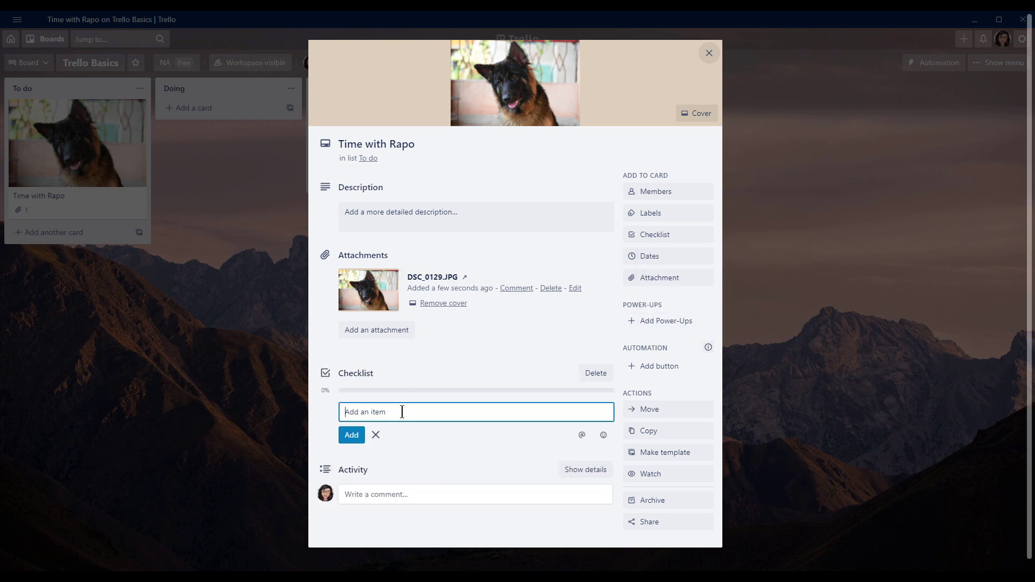
pyautogui.write('Lunch ')
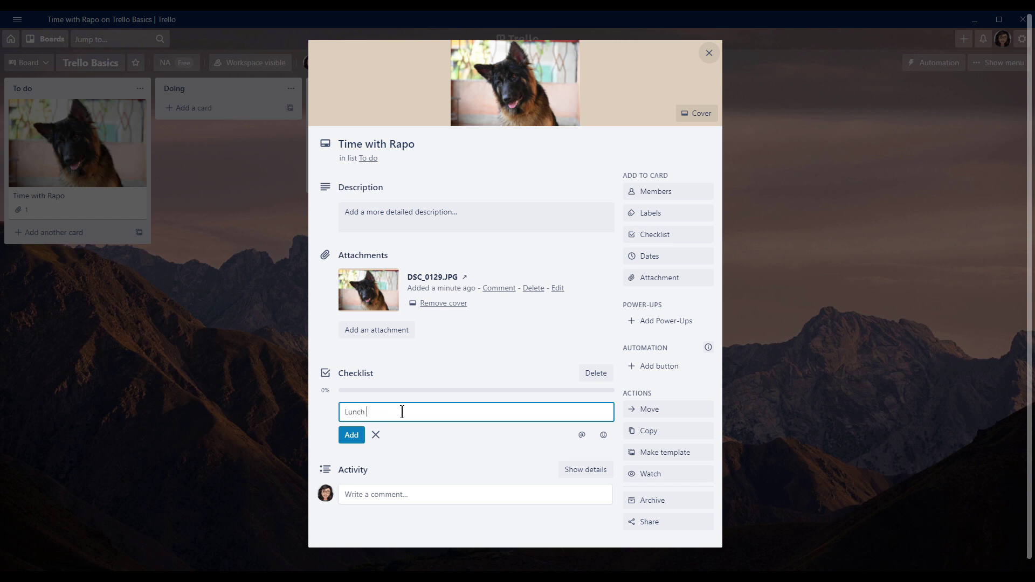
pyautogui.write('with Rapo')
pyautogui.click(355, 435)
# Add the checklist items "Take Rapo on a walk" and "Play with Rapo" and close the card
pyautogui.write('Take Rapom')
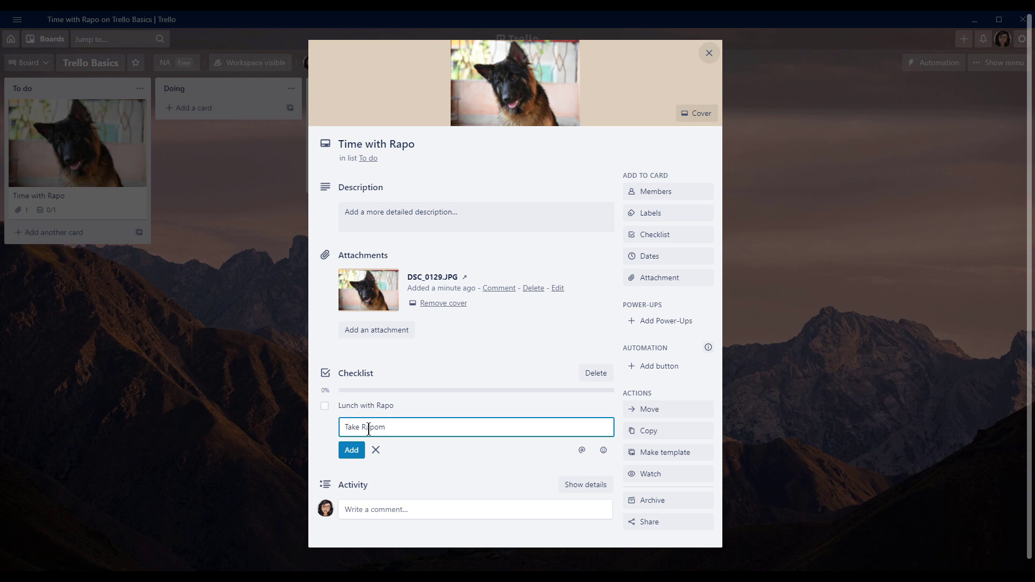
pyautogui.press('BackSpace')
pyautogui.write('on a walk')
pyautogui.press('Return')
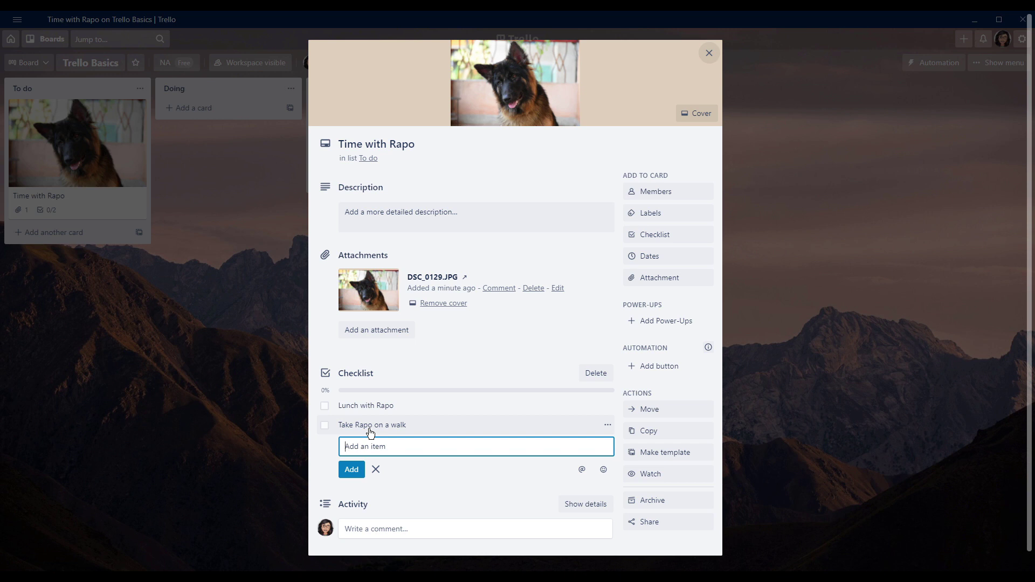
pyautogui.write('Play with Rapo')
pyautogui.press('Return')
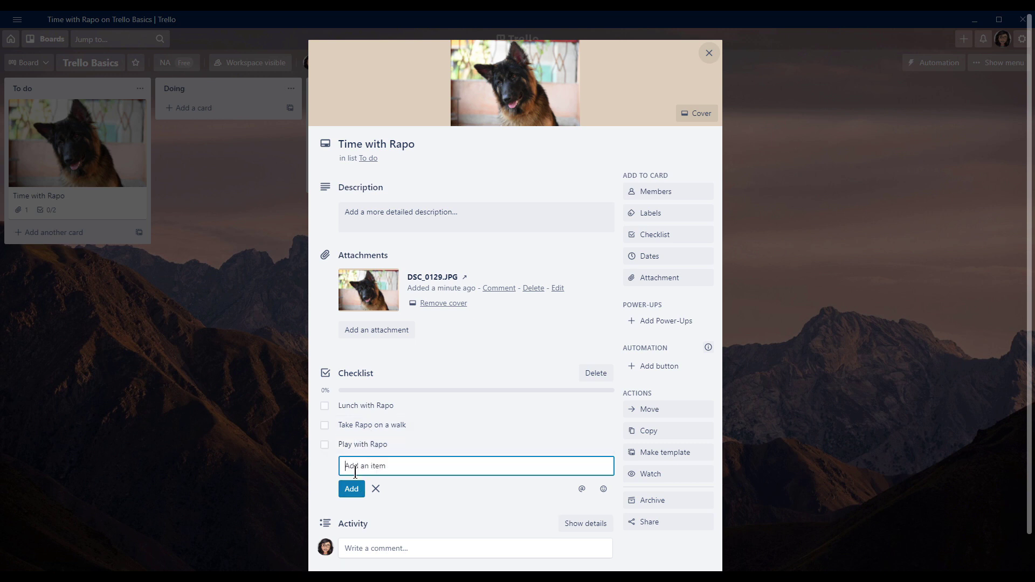
pyautogui.click(431, 496)
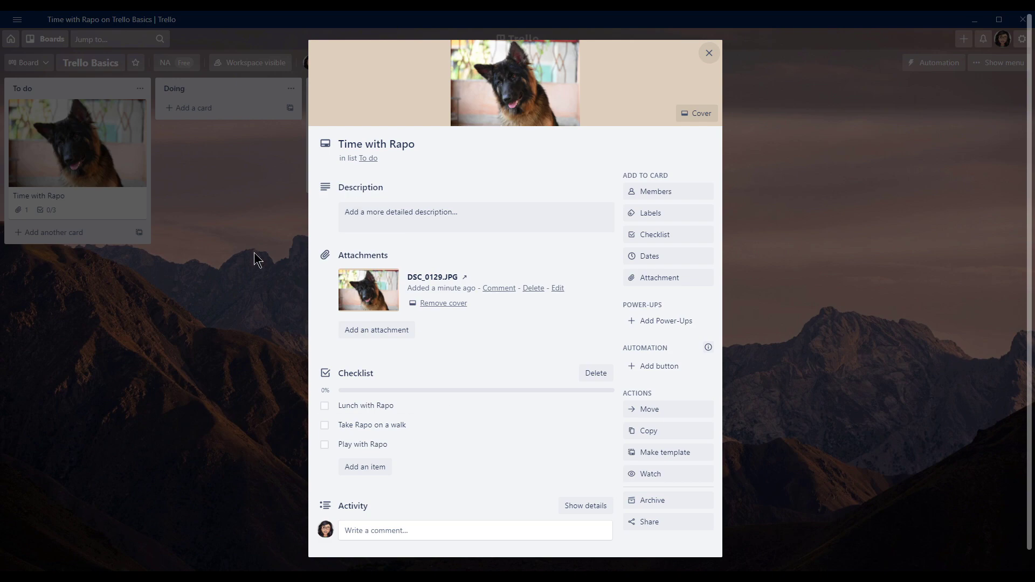
pyautogui.click(254, 213)
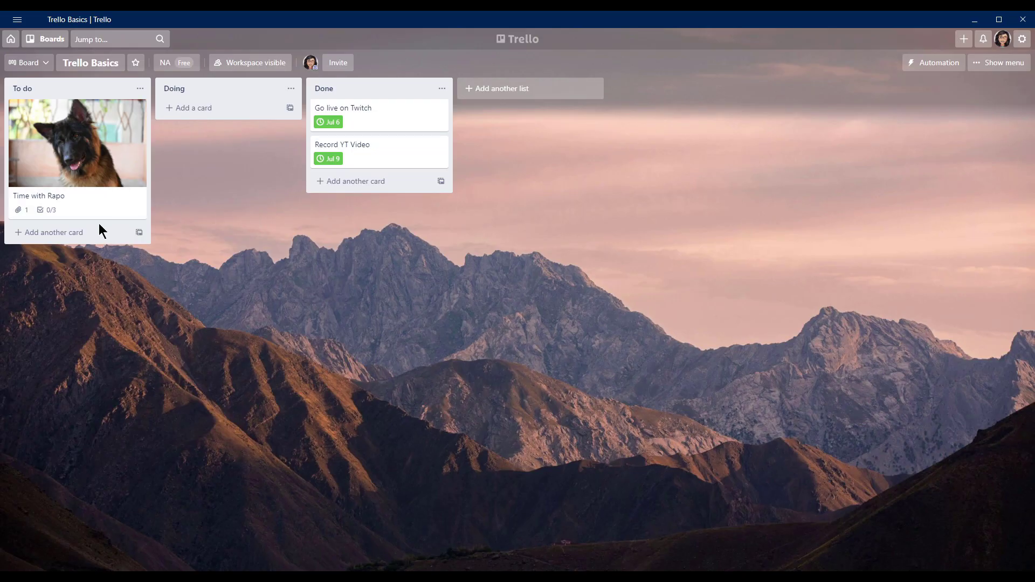
# Check off "Lunch with Rapo" on the Time with Rapo card and move the card to Doing
pyautogui.click(69, 212)
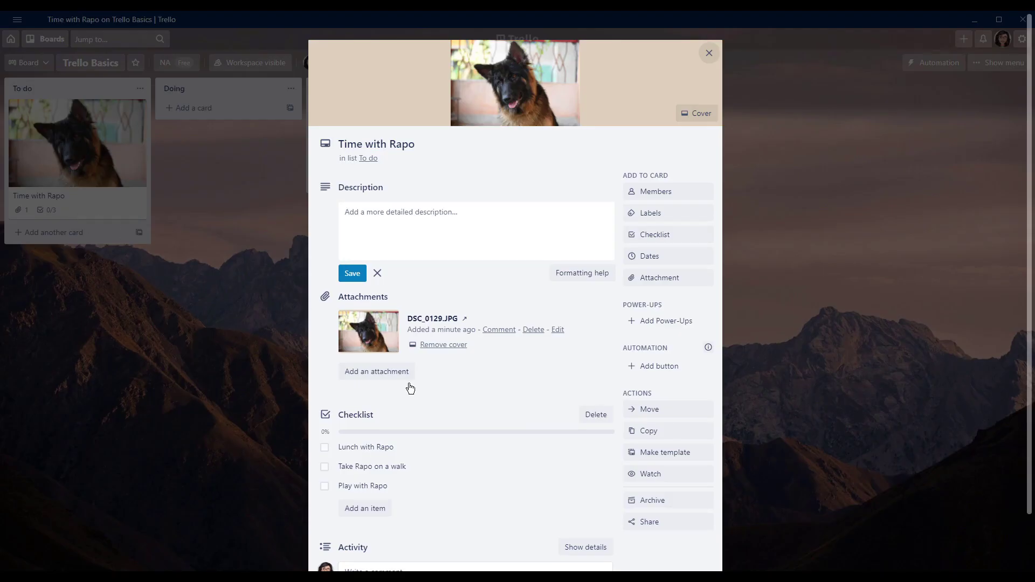
pyautogui.click(324, 447)
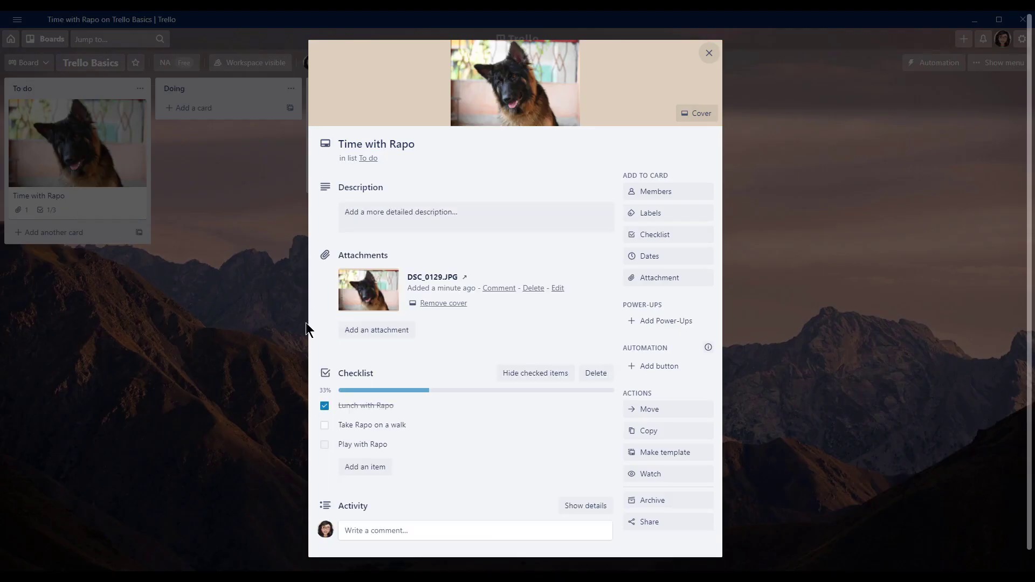
pyautogui.click(251, 180)
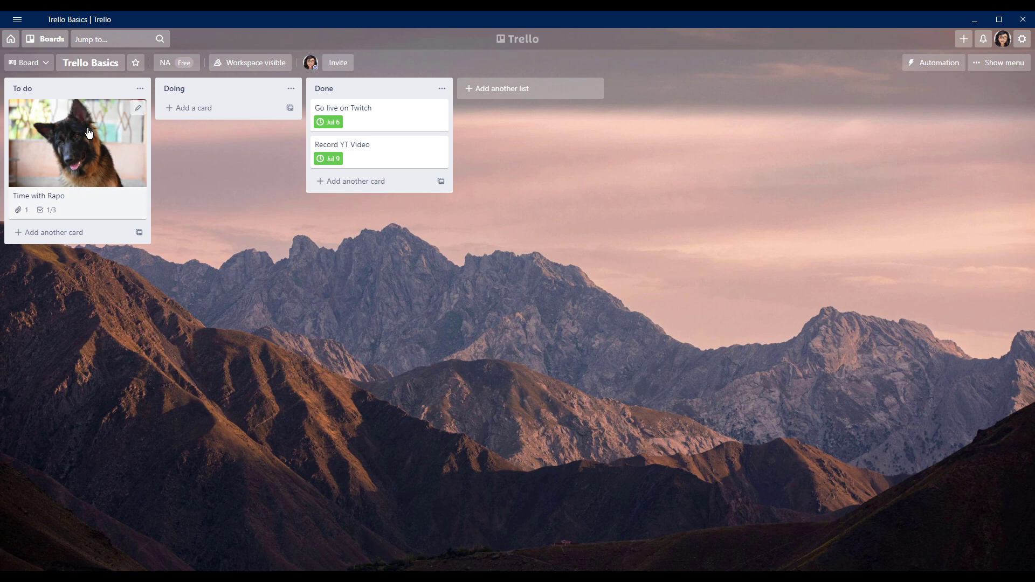
pyautogui.moveTo(78, 164); pyautogui.dragTo(214, 163)
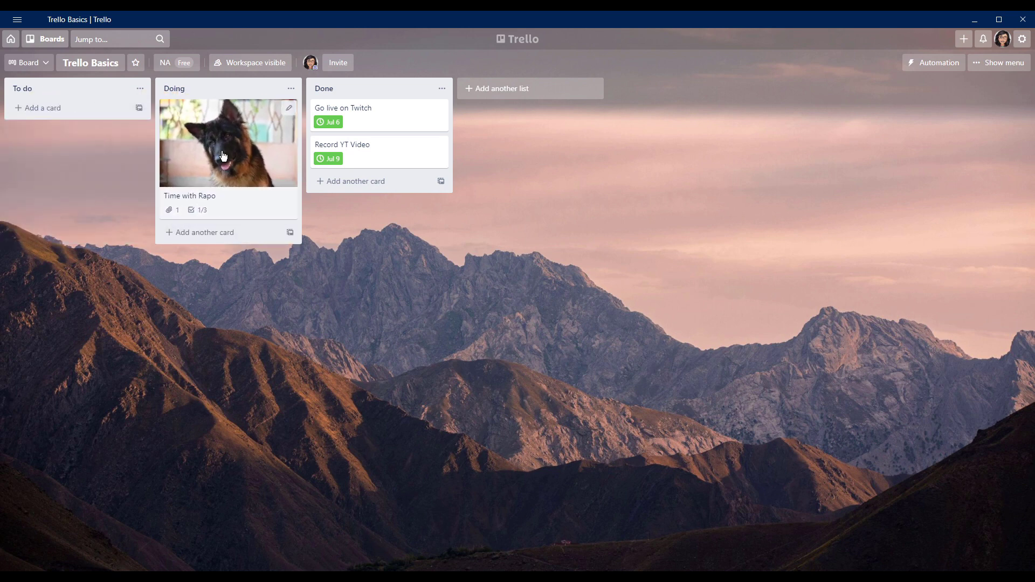
# Check off "Take Rapo on a walk" and "Play with Rapo" on the Time with Rapo card and close the card
pyautogui.click(240, 196)
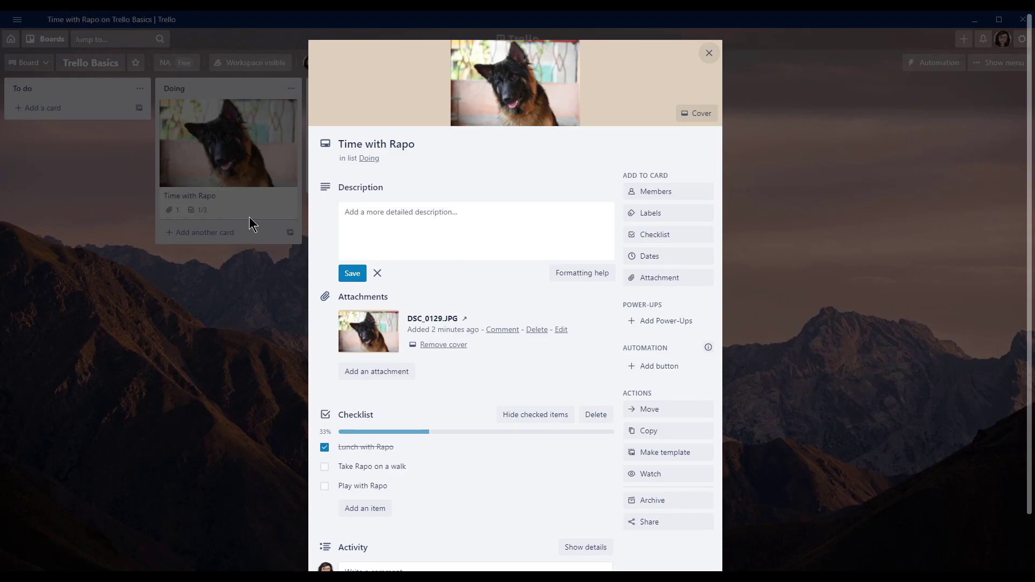
pyautogui.scroll(-1, 326, 419)
pyautogui.click(325, 414)
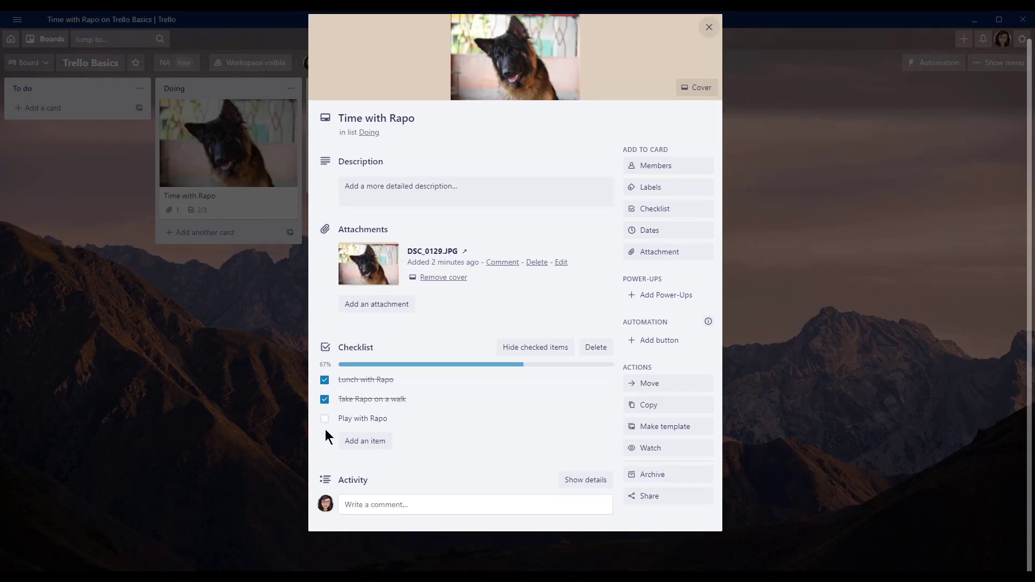
pyautogui.click(324, 420)
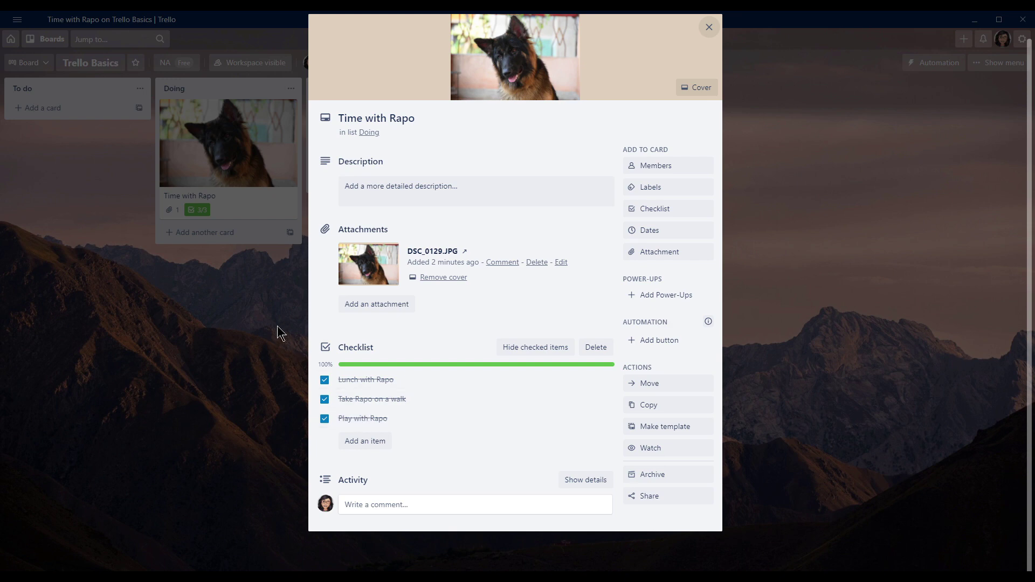
pyautogui.click(263, 285)
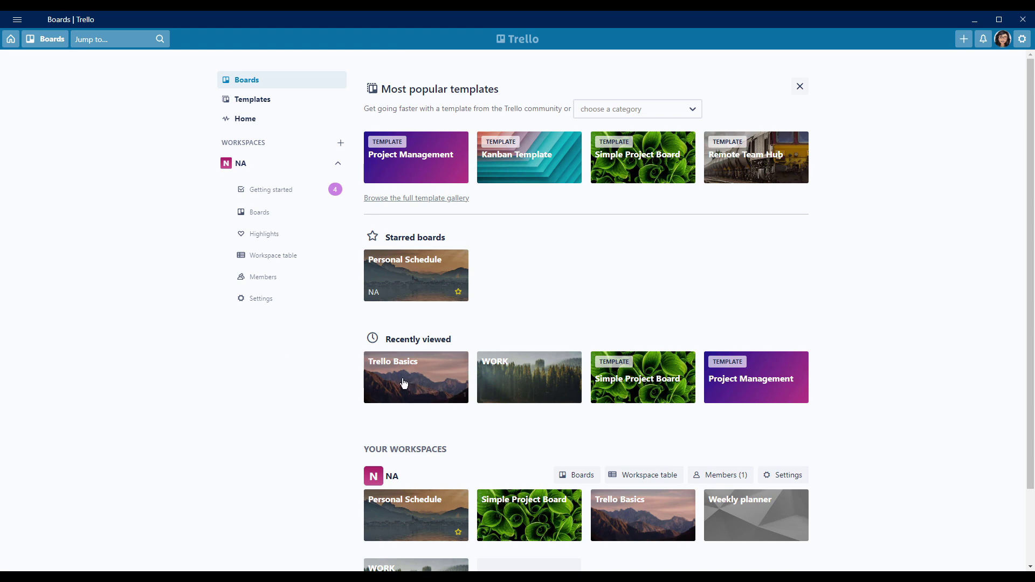
# Open the WORK board and set its background to the Unsplash "work" photo of a person in a mustard sweater on a dark laptop scene
pyautogui.click(529, 379)
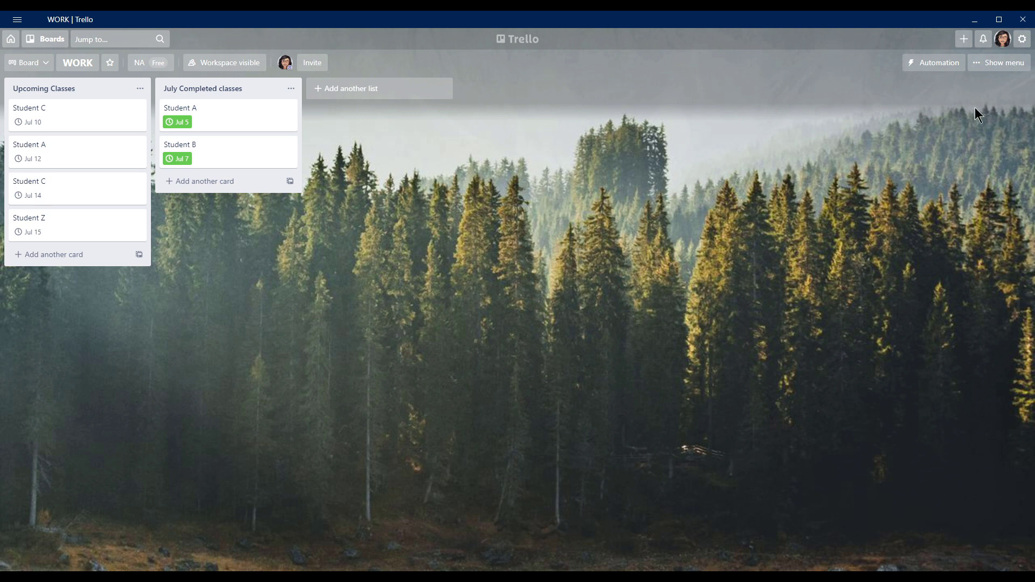
pyautogui.click(977, 63)
pyautogui.click(898, 110)
pyautogui.click(915, 128)
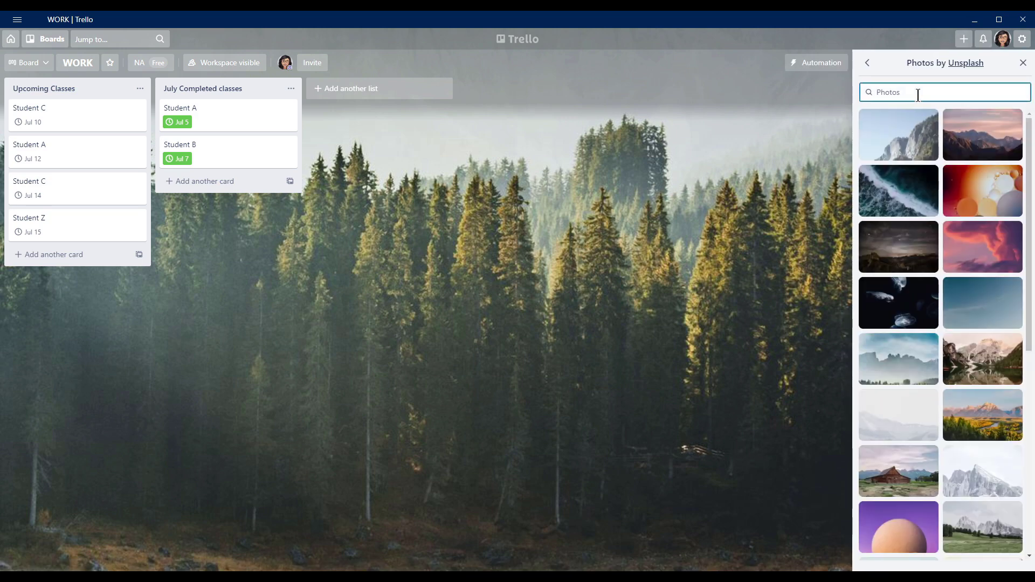
pyautogui.write('work')
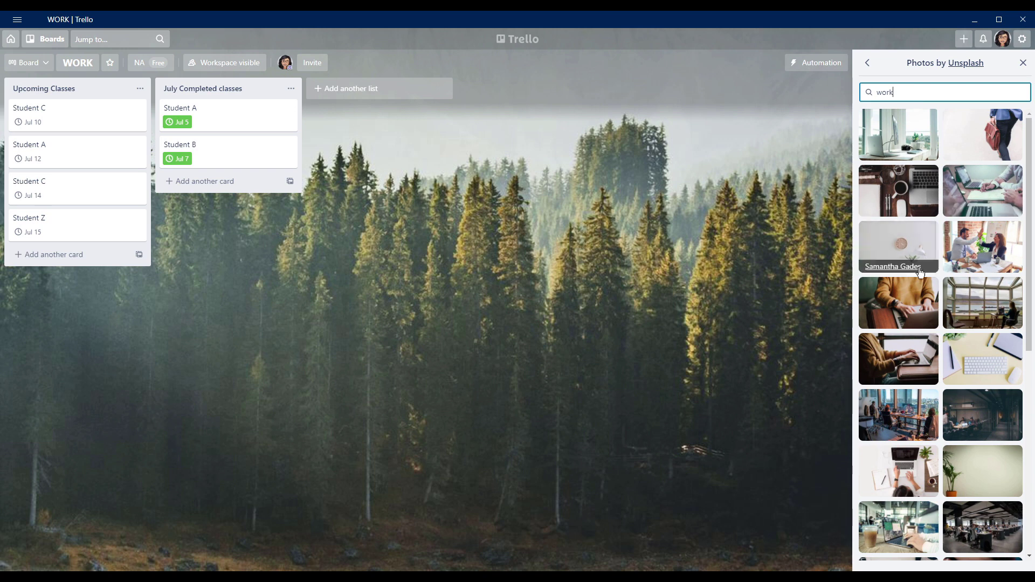
pyautogui.click(898, 359)
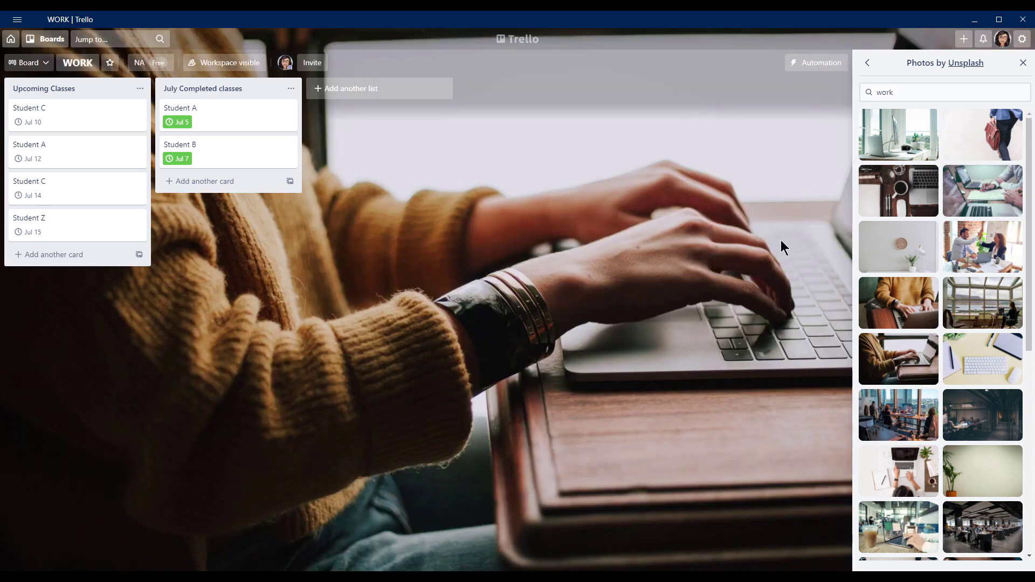
pyautogui.click(1023, 62)
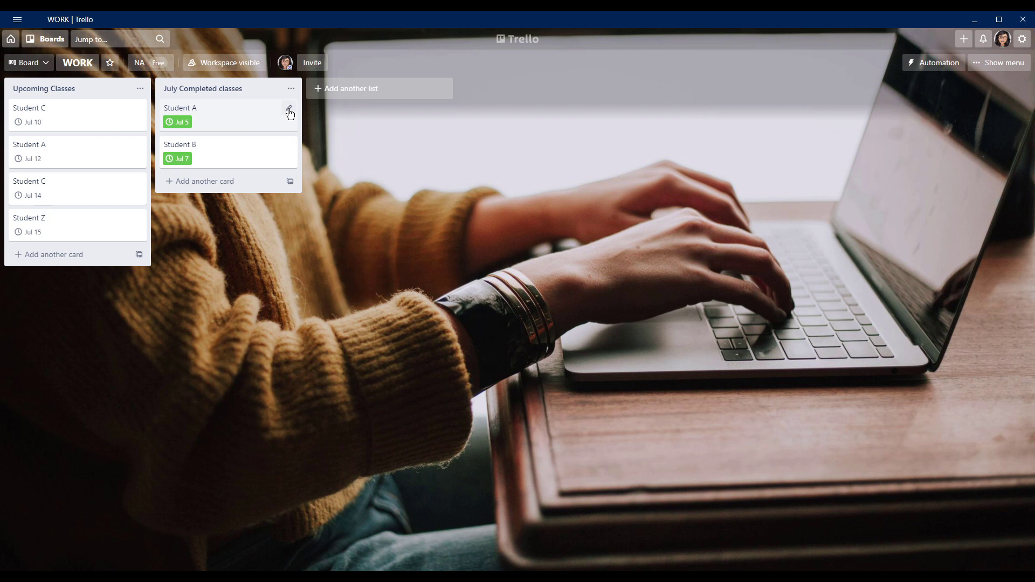
# Create a light blue label named Paypal on the Student A card in July Completed classes
pyautogui.click(248, 118)
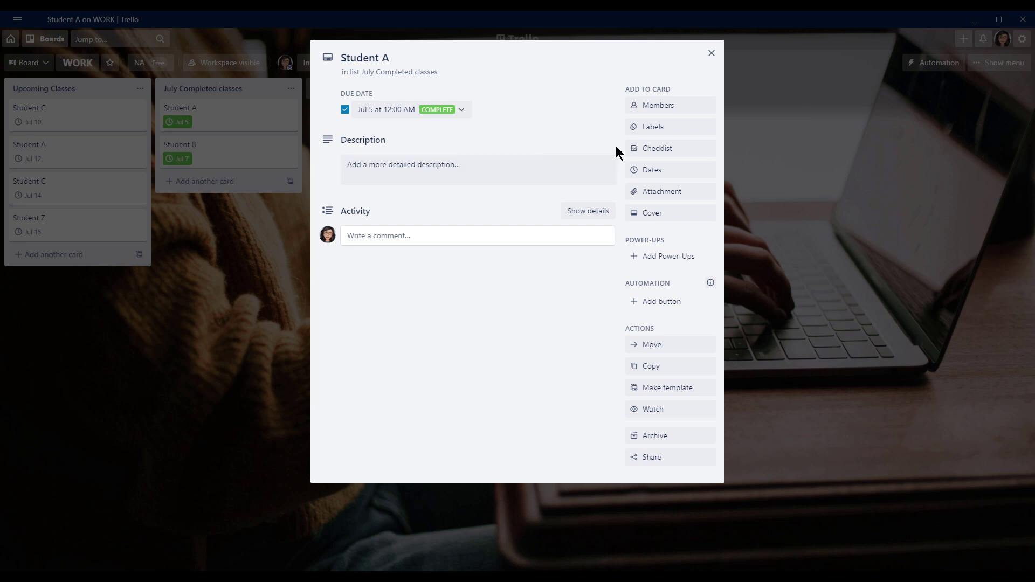
pyautogui.click(678, 132)
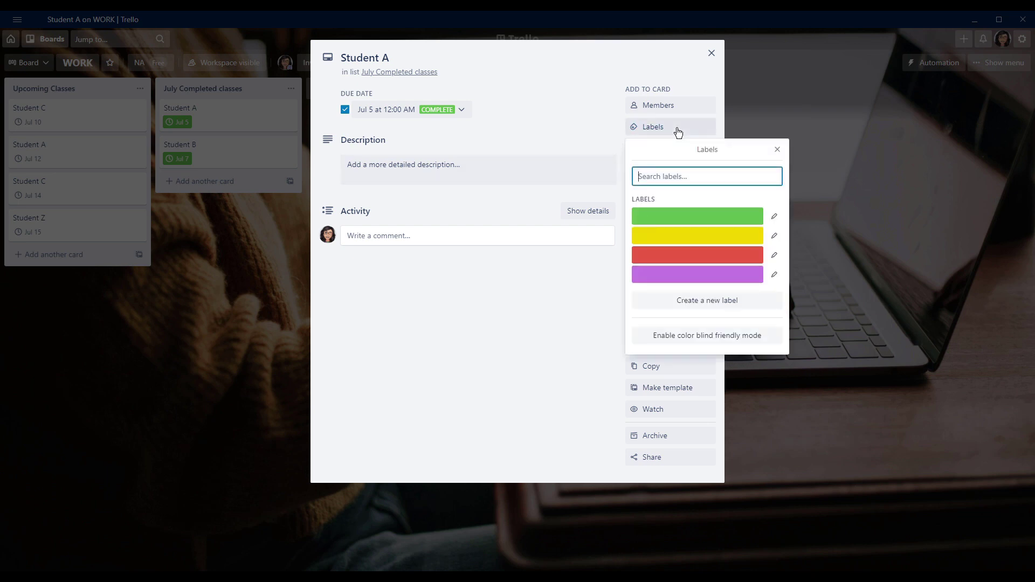
pyautogui.click(700, 302)
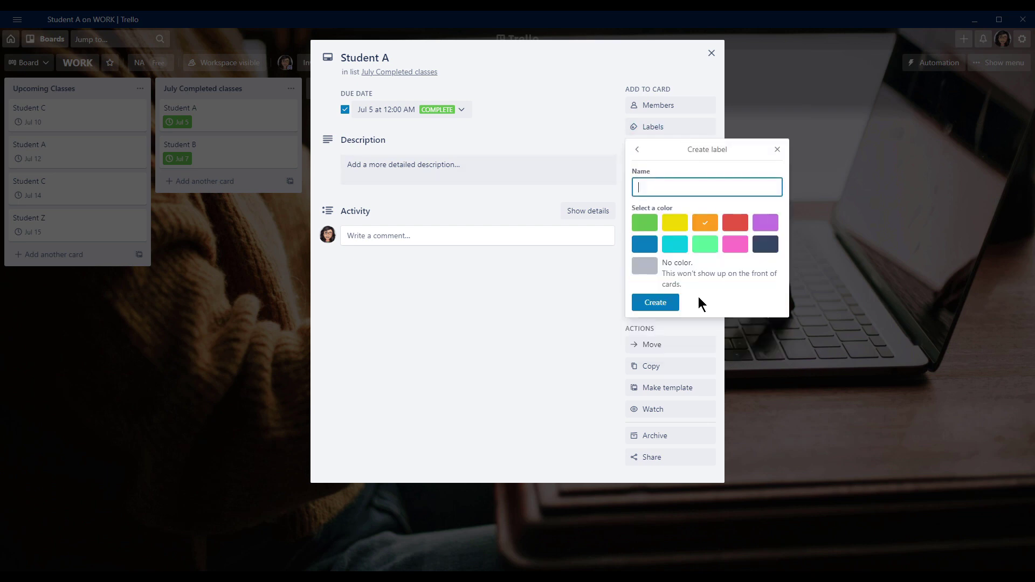
pyautogui.click(674, 243)
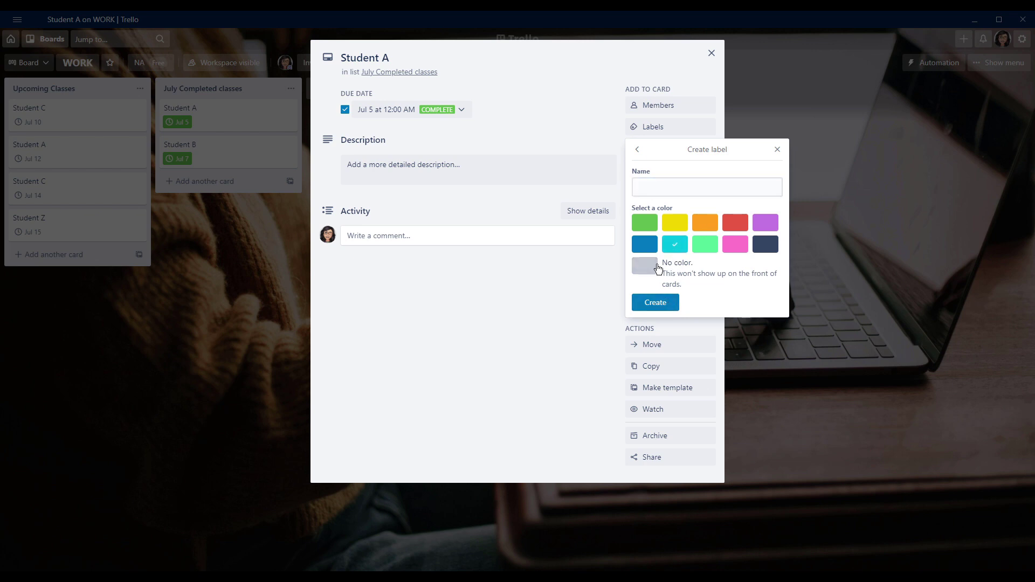
pyautogui.click(662, 189)
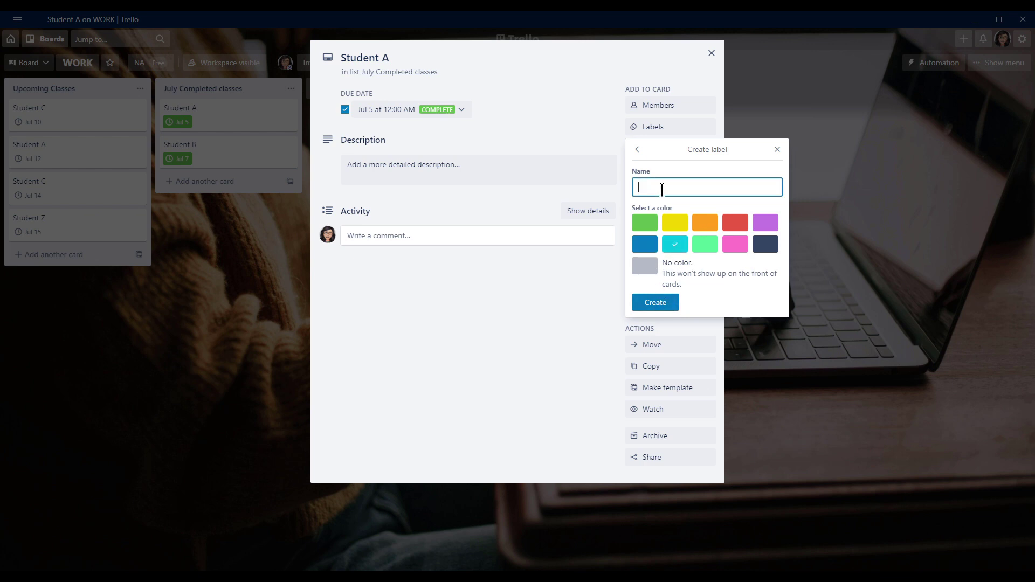
pyautogui.write('Paypal')
pyautogui.click(662, 303)
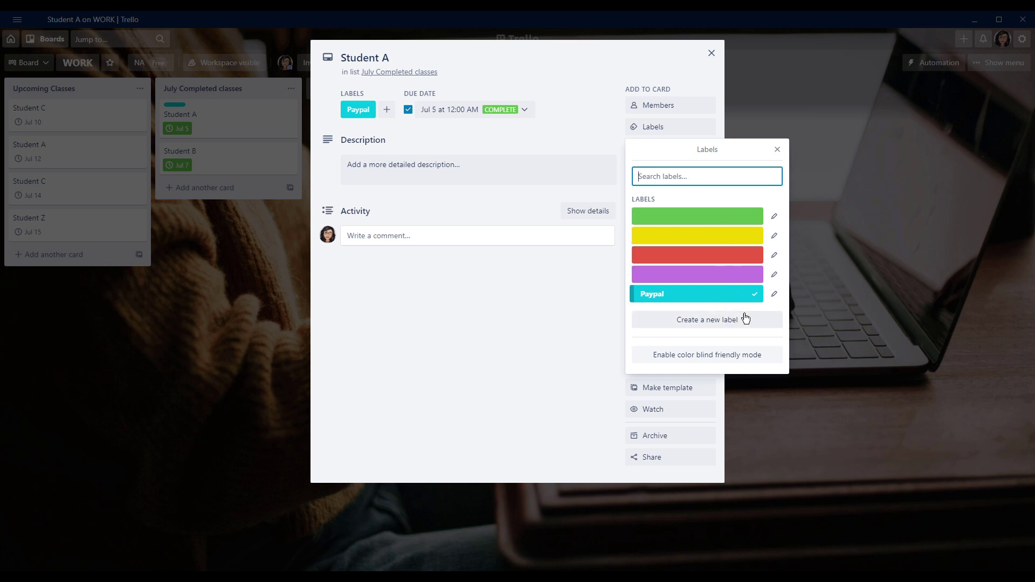
pyautogui.click(536, 296)
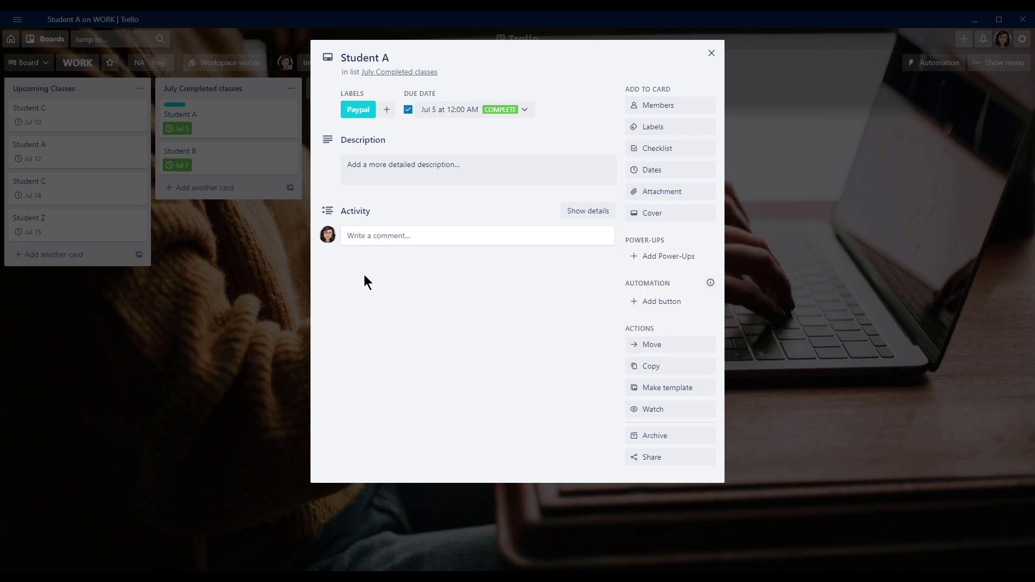
# Close the Student A card to return to the WORK board
pyautogui.click(271, 255)
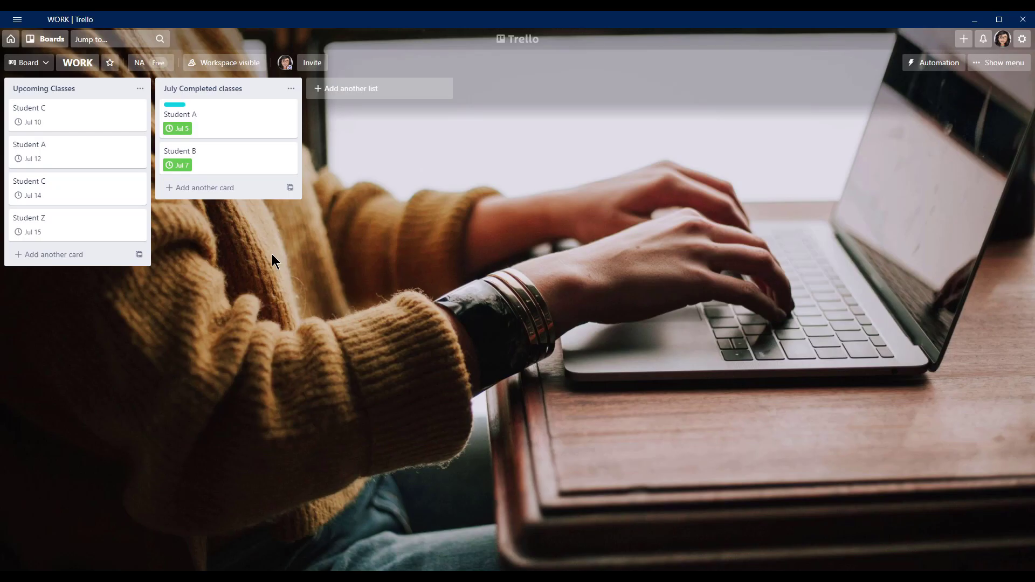
pyautogui.click(221, 160)
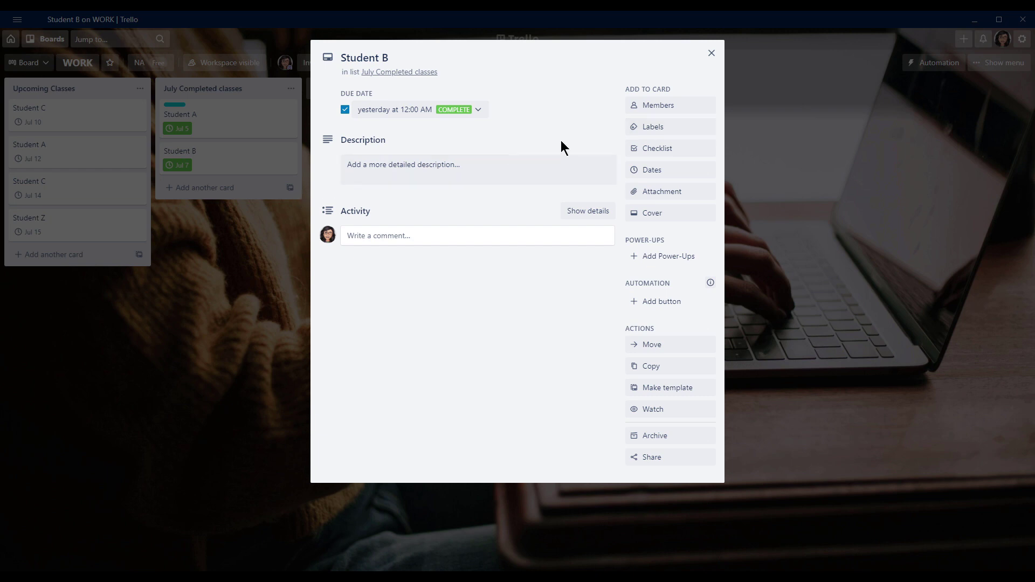
pyautogui.click(660, 129)
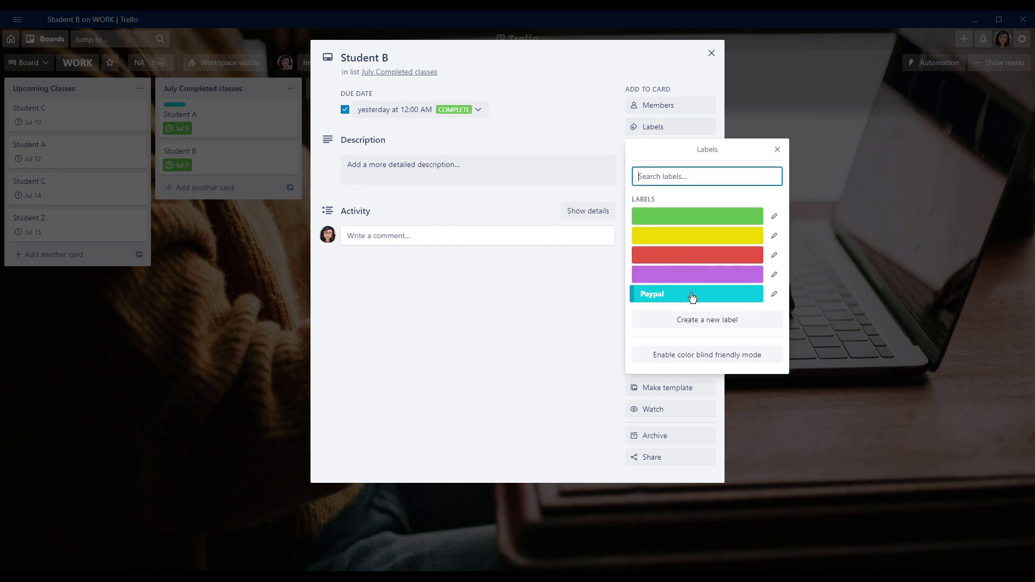
pyautogui.click(251, 288)
pyautogui.click(251, 287)
# Apply the Paypal label to the Student B card in July Completed classes and save the card
pyautogui.click(291, 151)
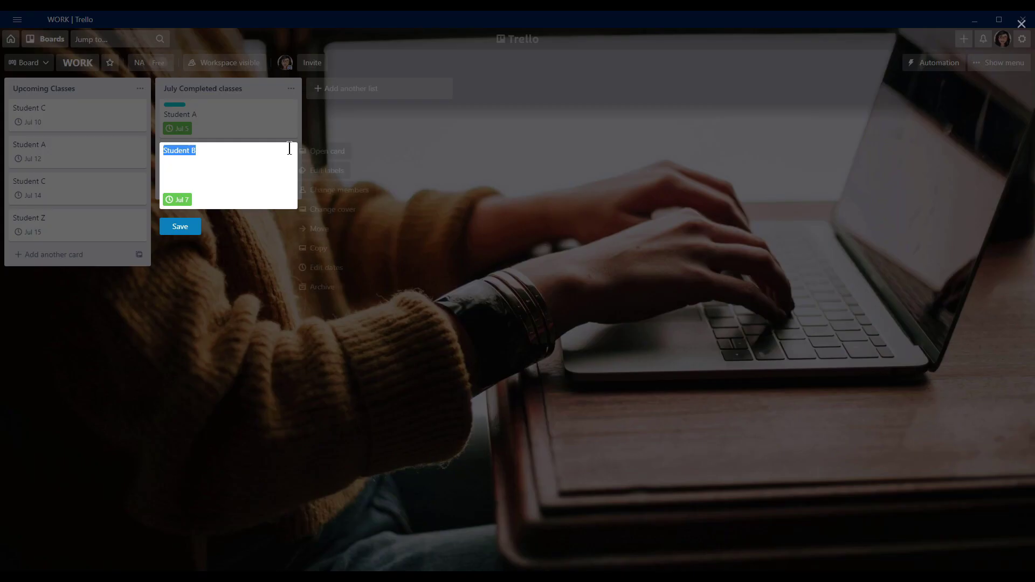
pyautogui.click(335, 171)
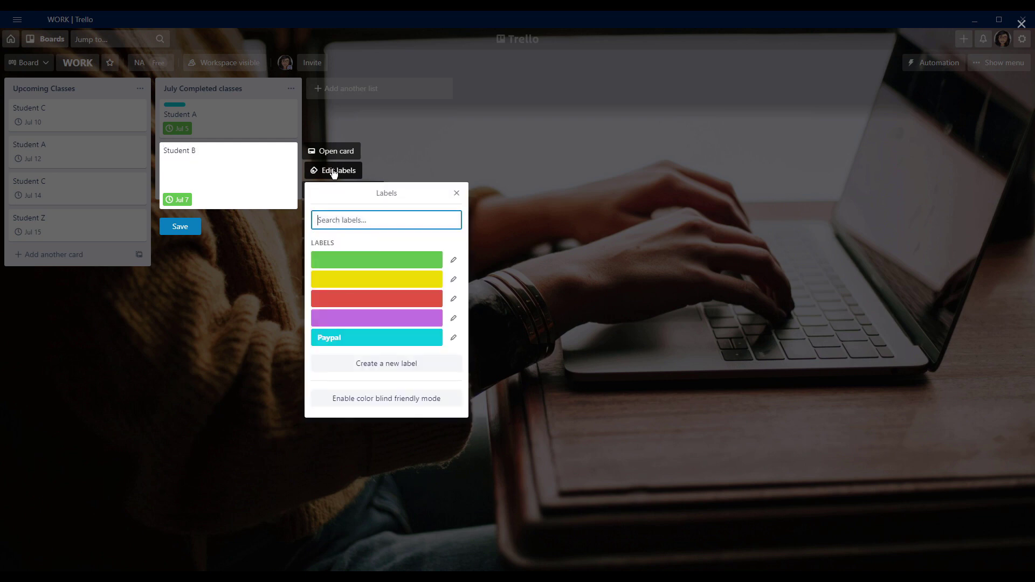
pyautogui.click(348, 335)
pyautogui.click(183, 228)
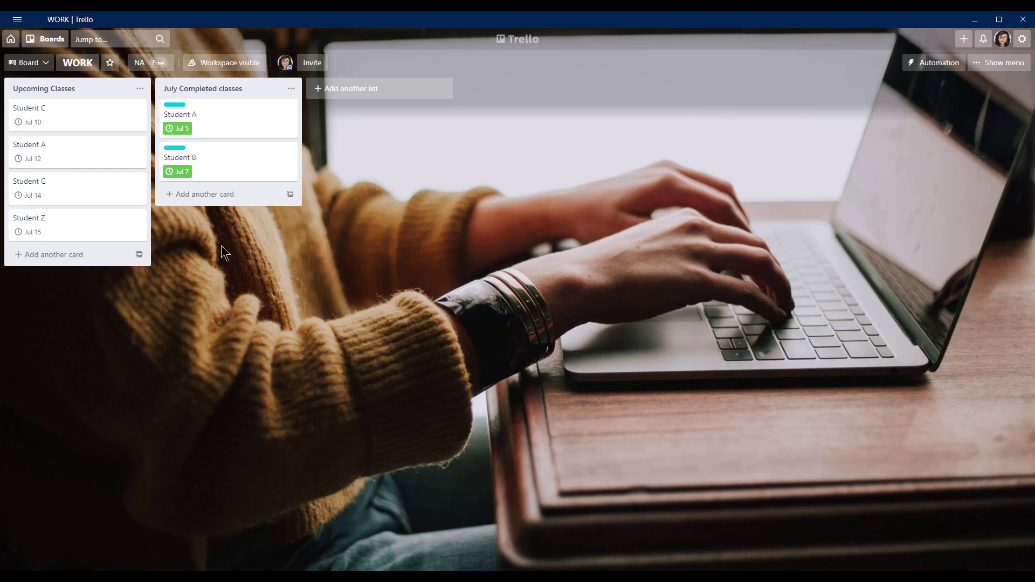
# Create an orange label named gpay on the Student C card due Jul 10 in Upcoming Classes and close the card
pyautogui.click(138, 111)
pyautogui.click(113, 89)
pyautogui.click(93, 116)
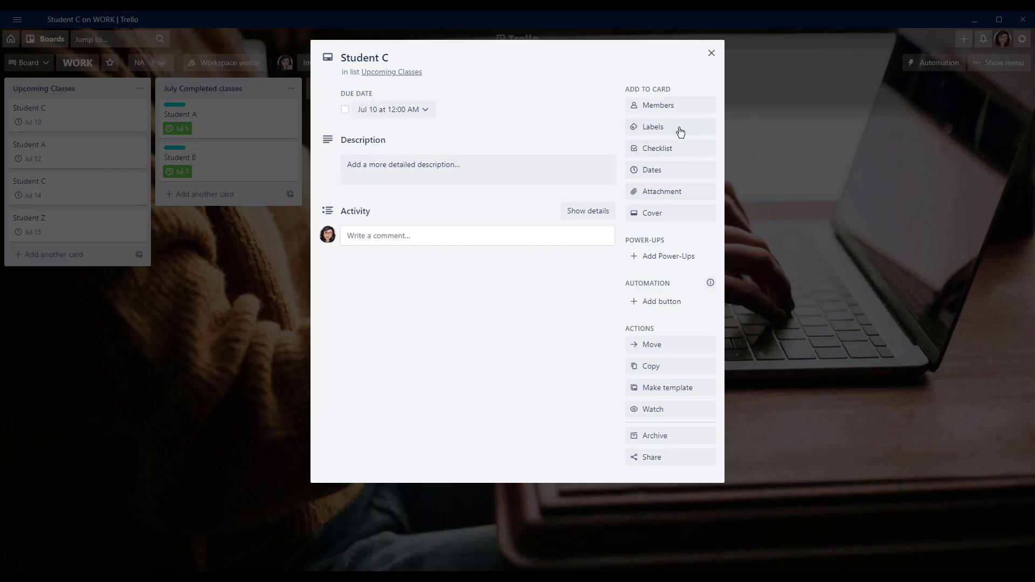
pyautogui.click(686, 131)
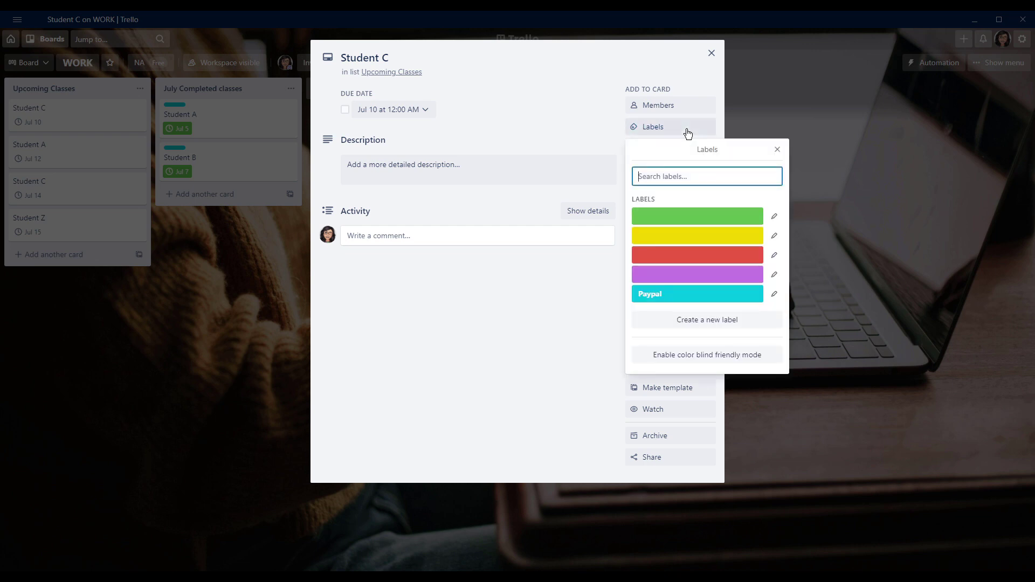
pyautogui.click(708, 321)
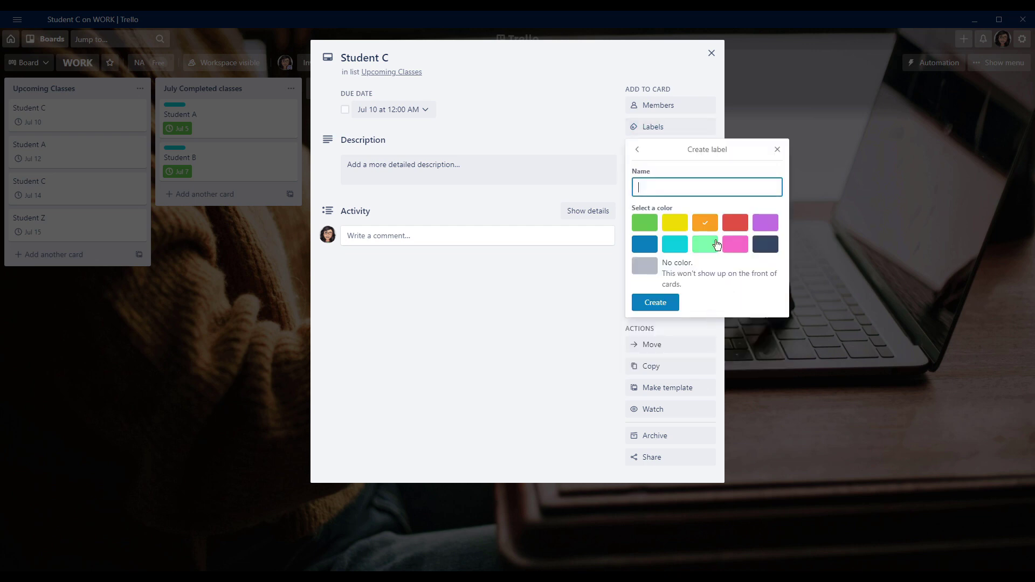
pyautogui.click(704, 223)
pyautogui.write('gpay')
pyautogui.click(661, 304)
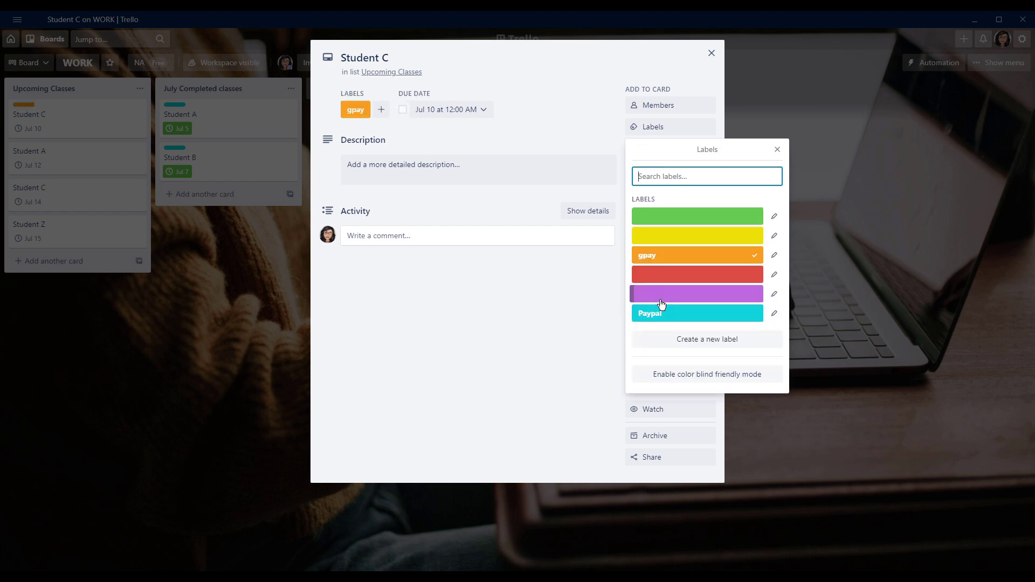
pyautogui.click(578, 293)
pyautogui.click(259, 243)
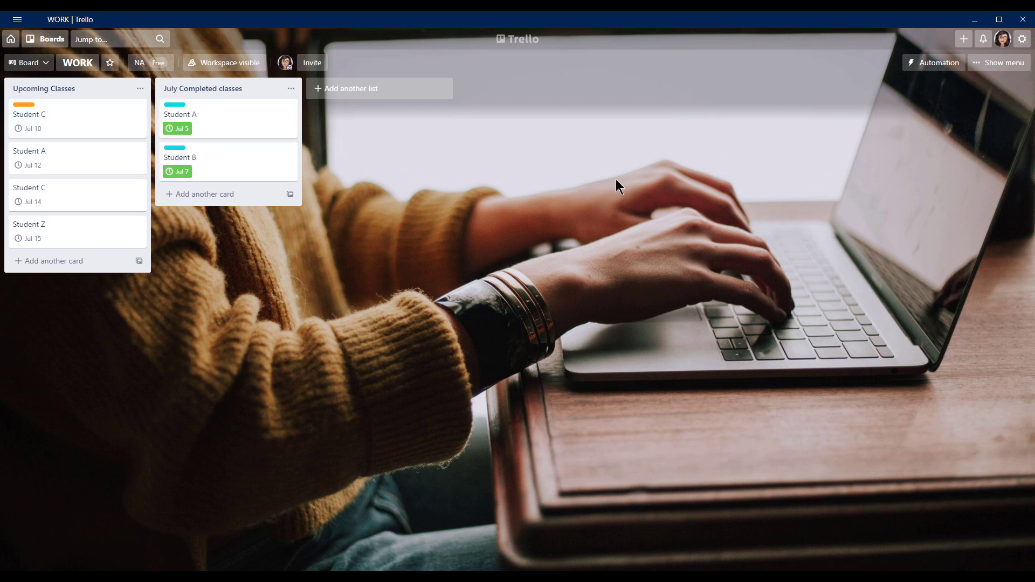
# Search the WORK board's Power-Ups for "cal" and add the Calendar Power-Up
pyautogui.click(978, 64)
pyautogui.click(868, 62)
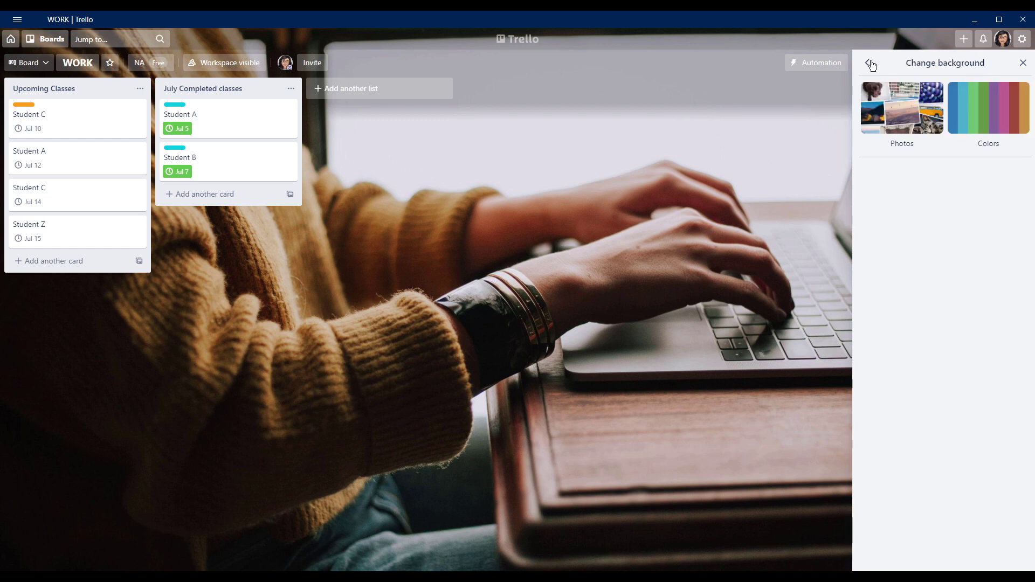
pyautogui.click(869, 63)
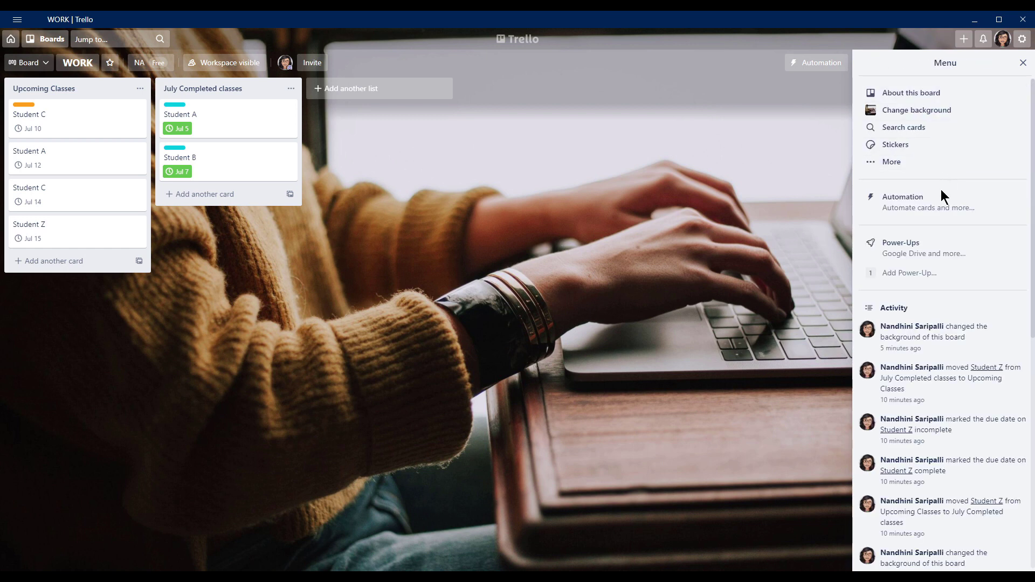
pyautogui.click(934, 252)
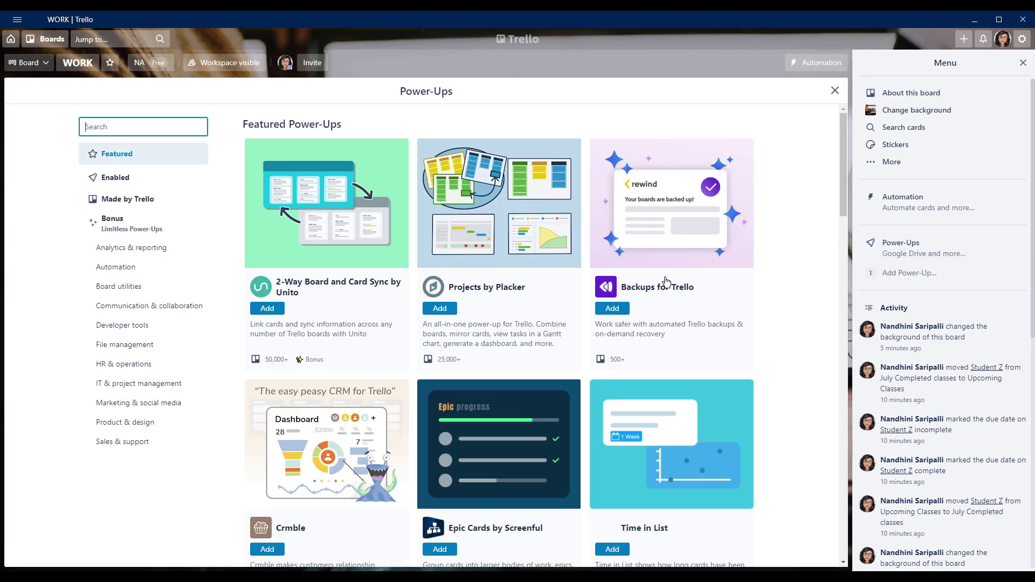
pyautogui.scroll(-10, 669, 287)
pyautogui.scroll(-14, 669, 287)
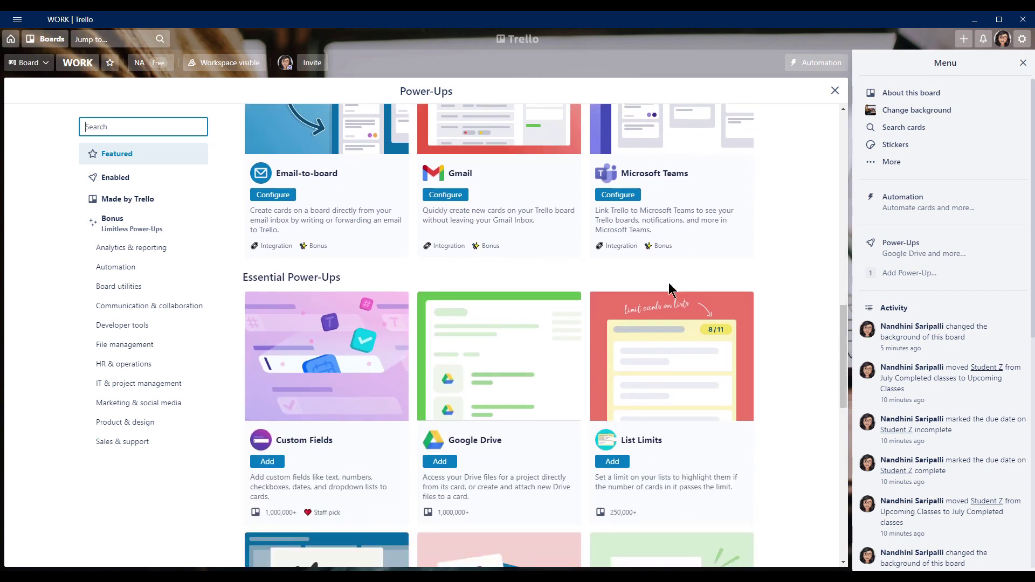
pyautogui.scroll(20, 670, 288)
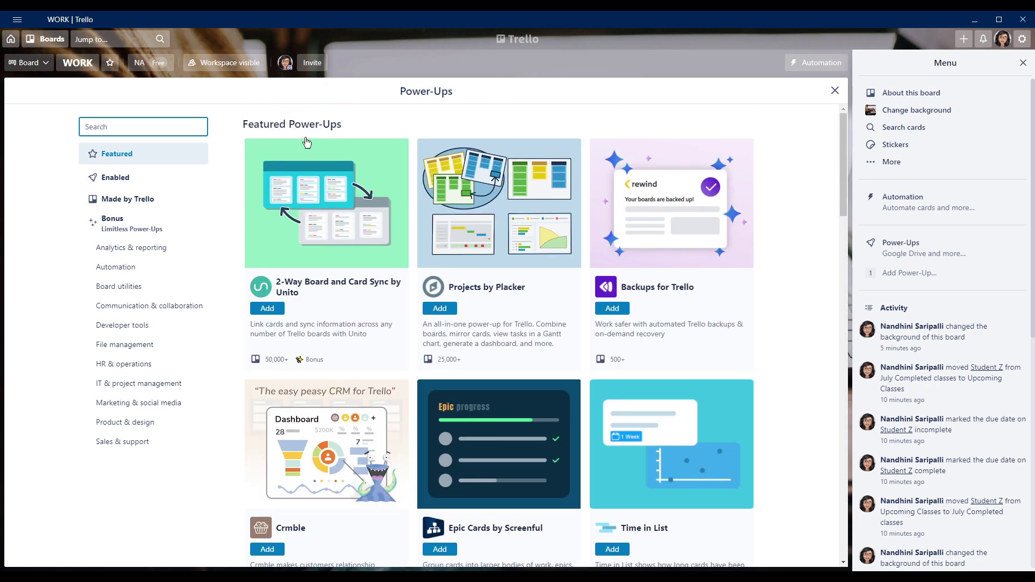
pyautogui.write('cal')
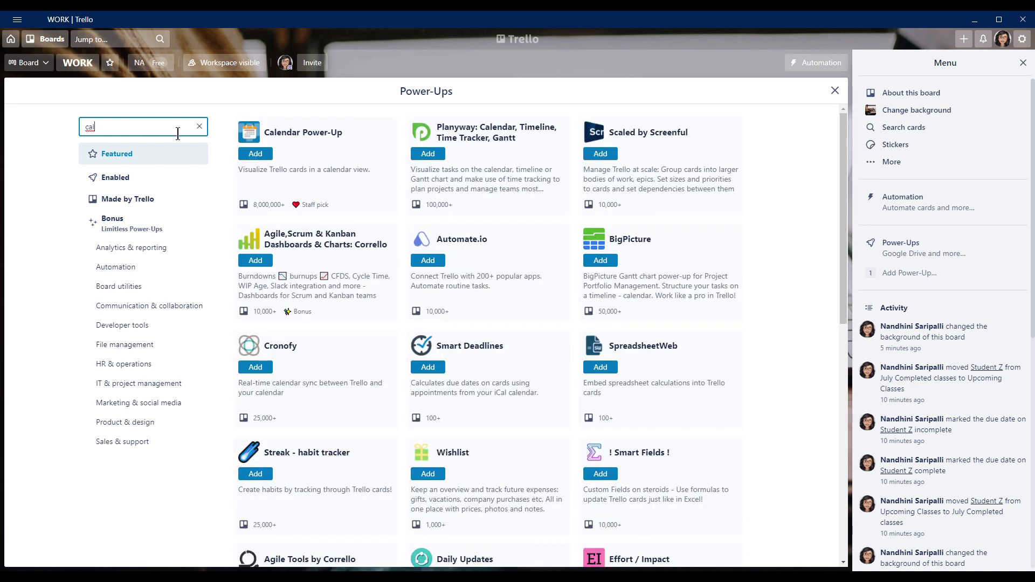
pyautogui.click(256, 154)
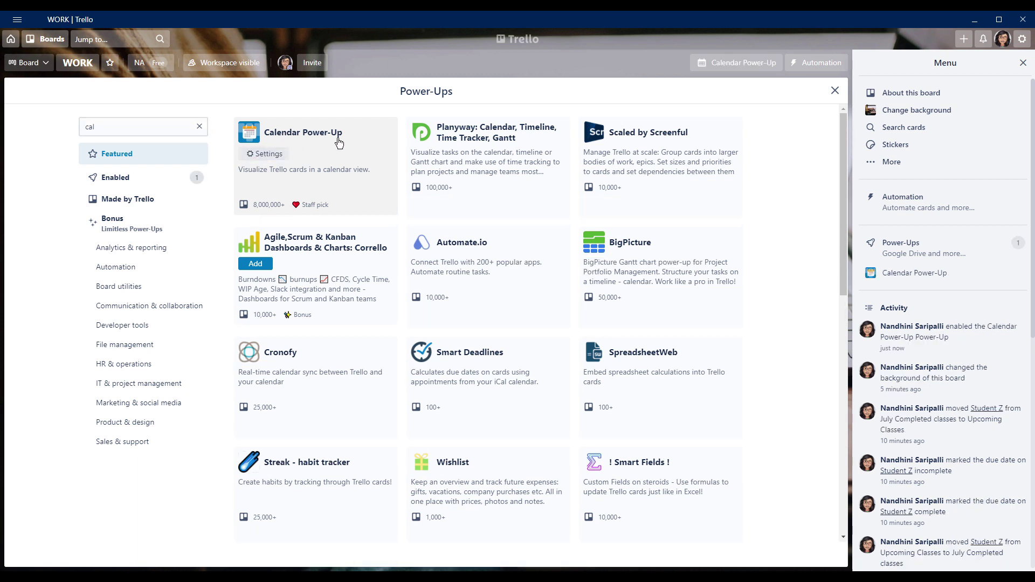
pyautogui.click(836, 90)
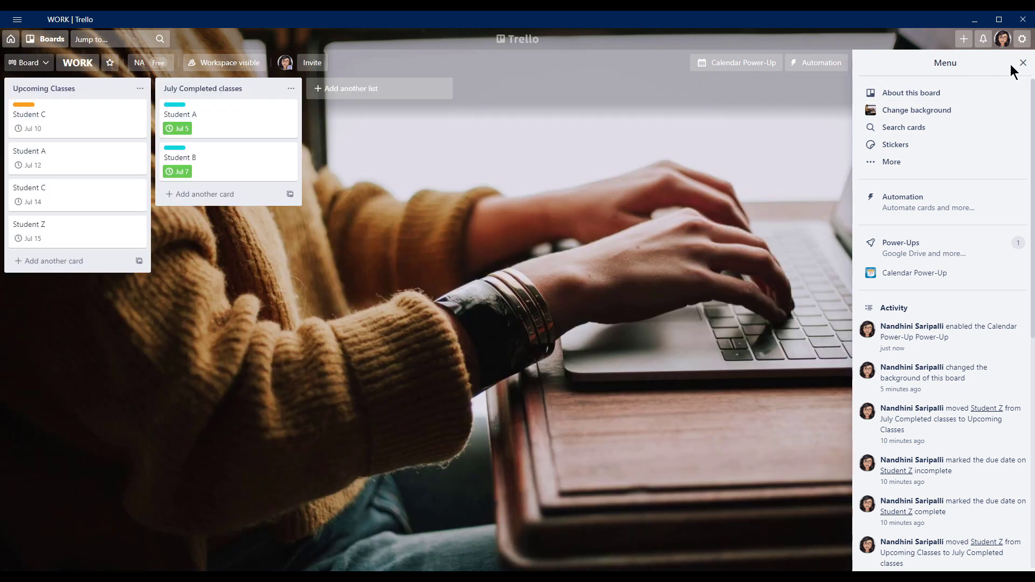
pyautogui.click(1022, 65)
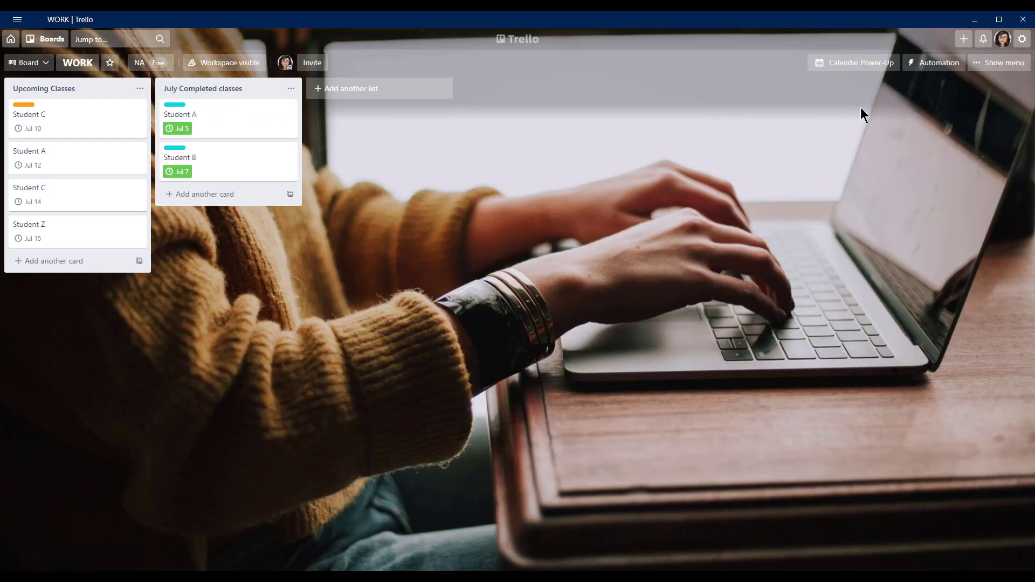
# Add a card titled Student S to Upcoming Classes on July 14 from the board's calendar
pyautogui.click(867, 69)
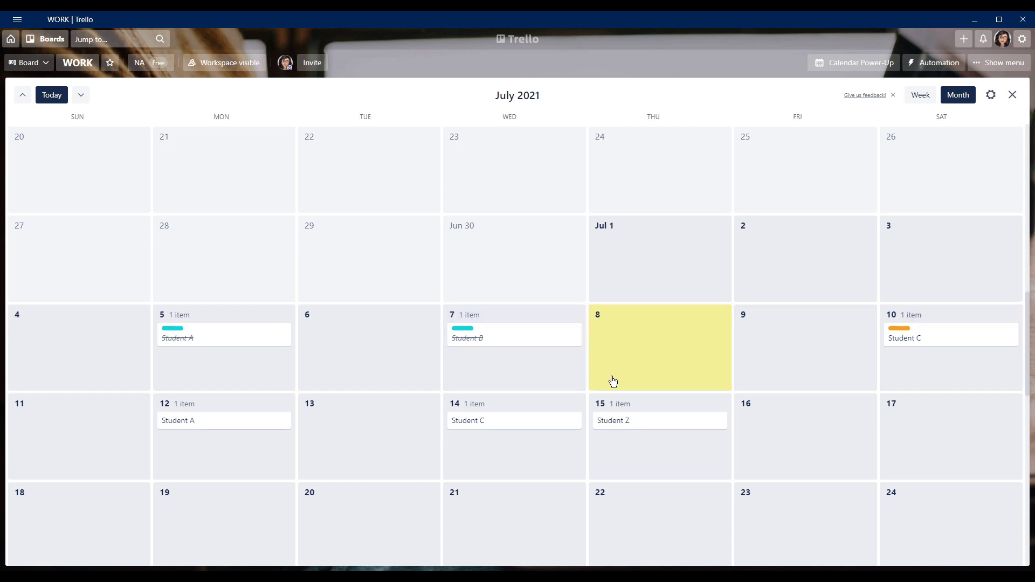
pyautogui.click(512, 447)
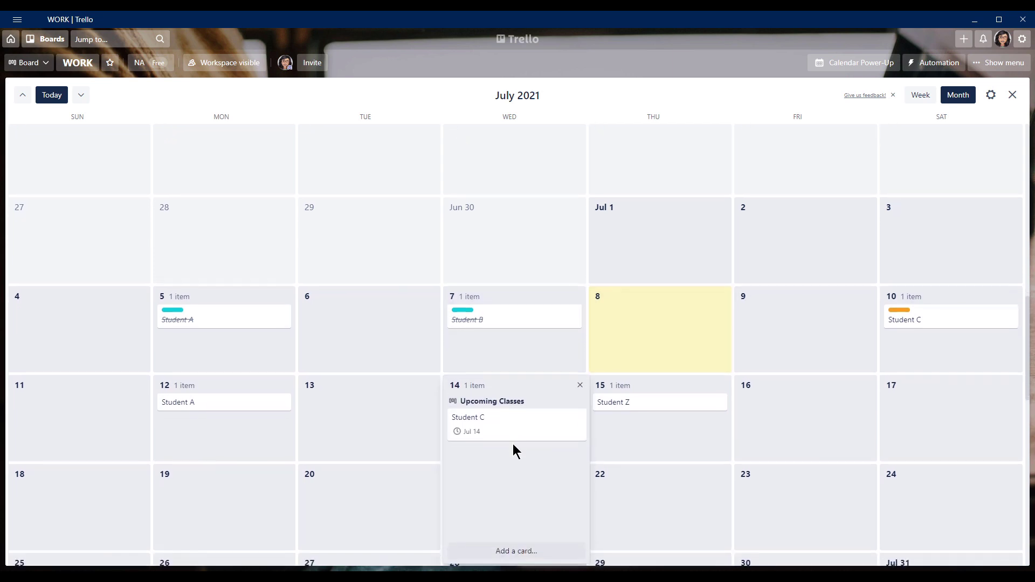
pyautogui.scroll(-2, 511, 472)
pyautogui.click(541, 447)
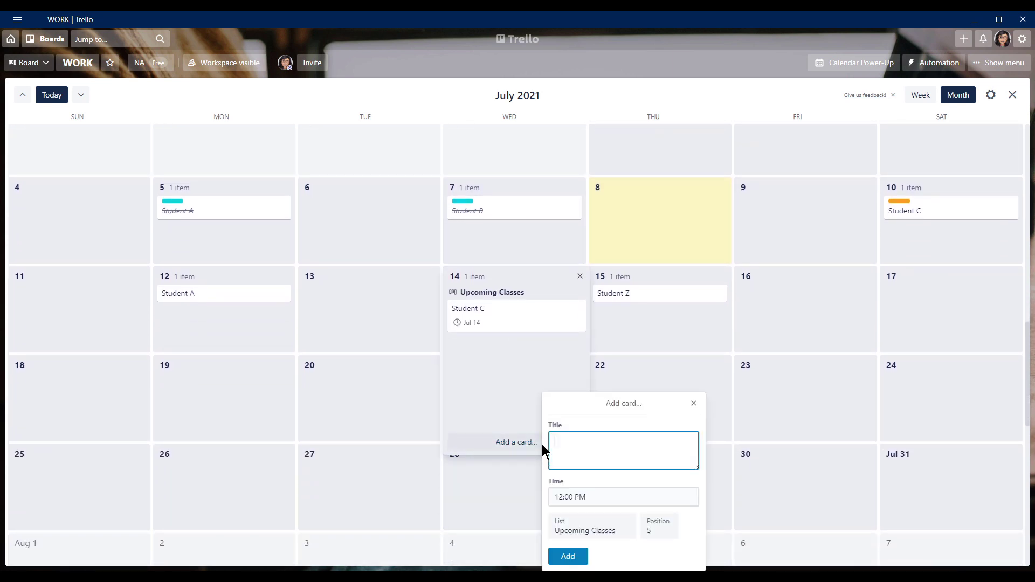
pyautogui.write('Student S')
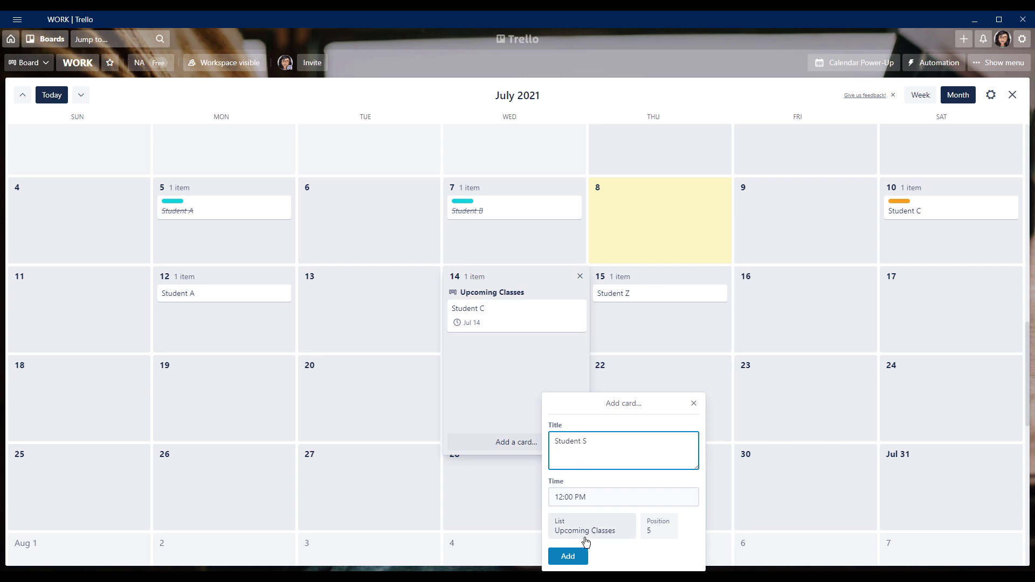
pyautogui.click(578, 557)
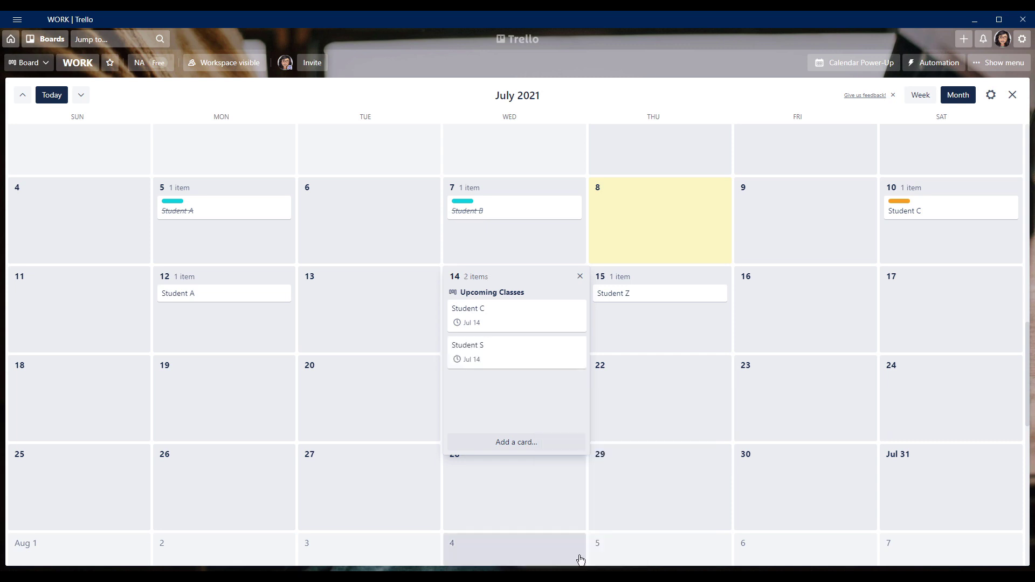
# View the calendar by week to review the scheduled classes, and close the calendar
pyautogui.click(618, 404)
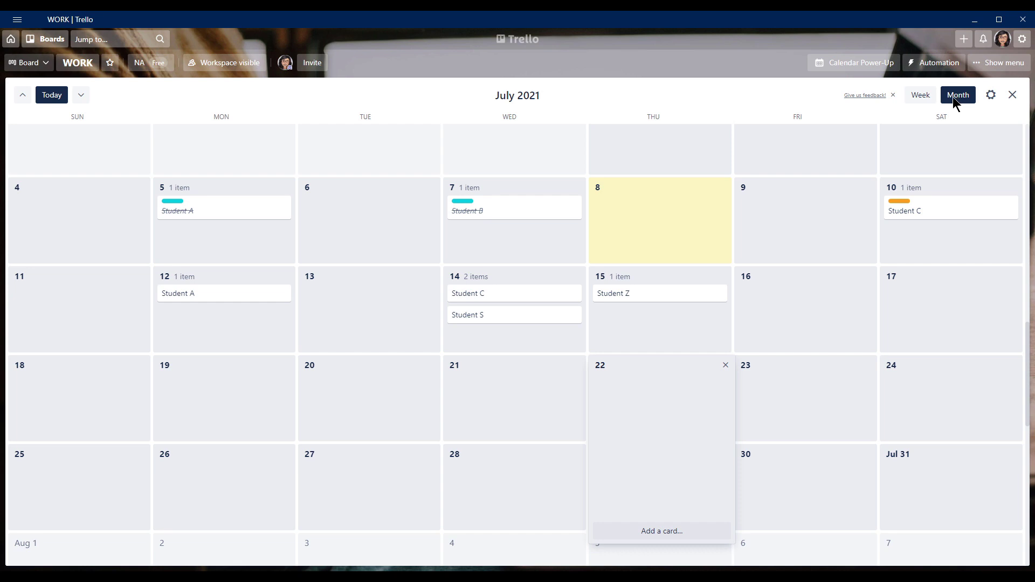
pyautogui.click(921, 96)
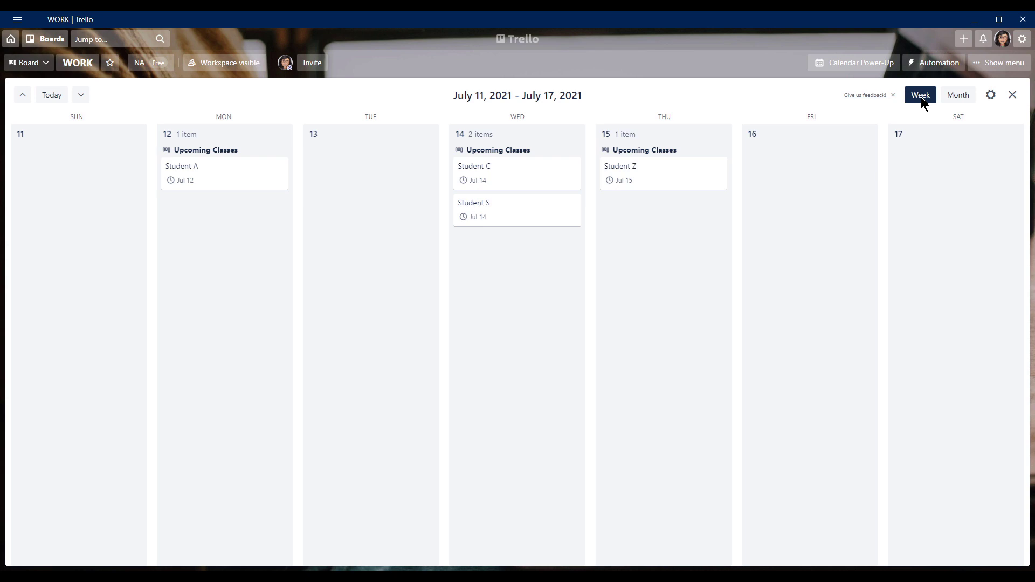
pyautogui.click(1013, 95)
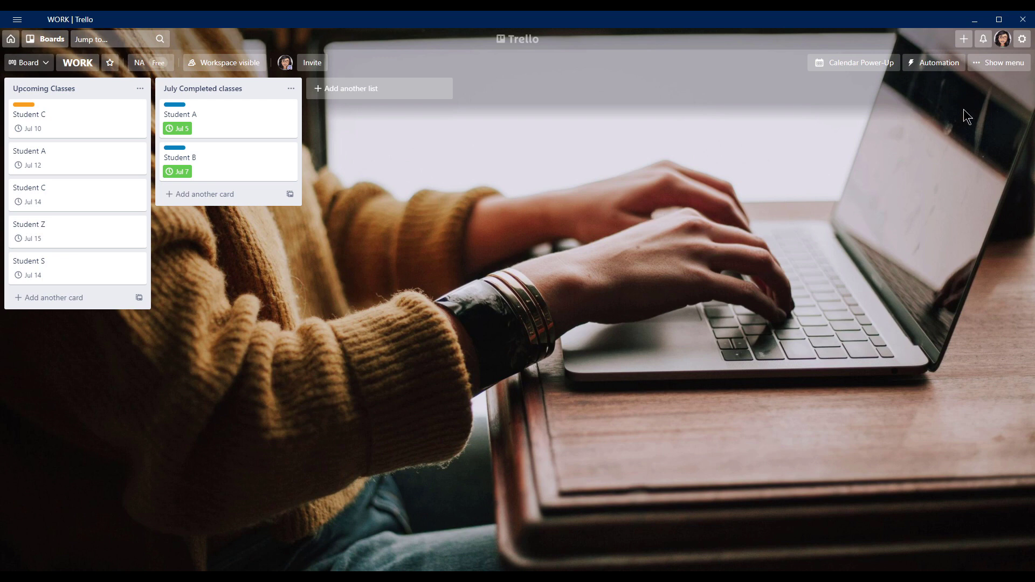
# Search the WORK board's cards for "Z", clear the search term and close the card search
pyautogui.click(980, 66)
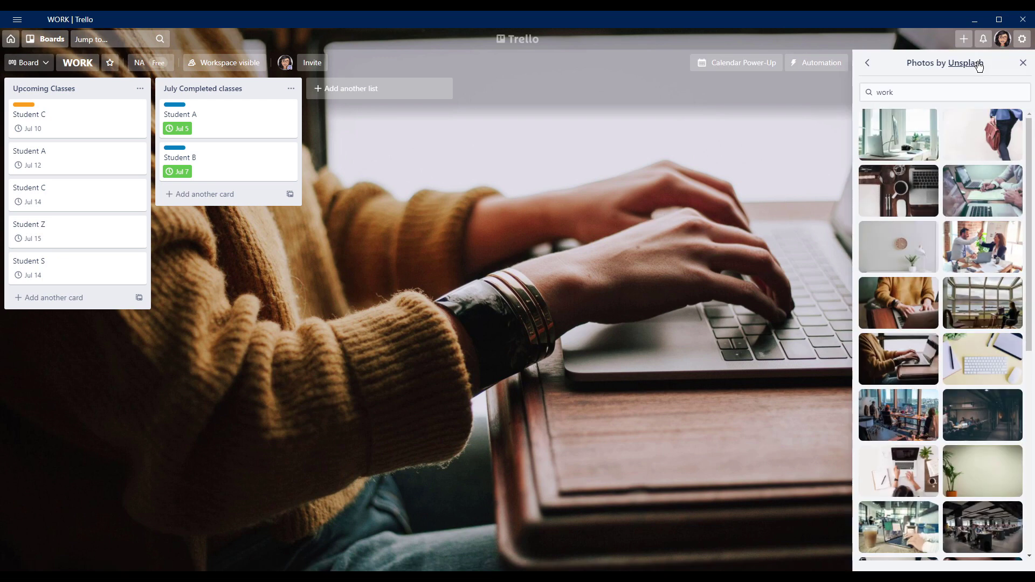
pyautogui.click(869, 64)
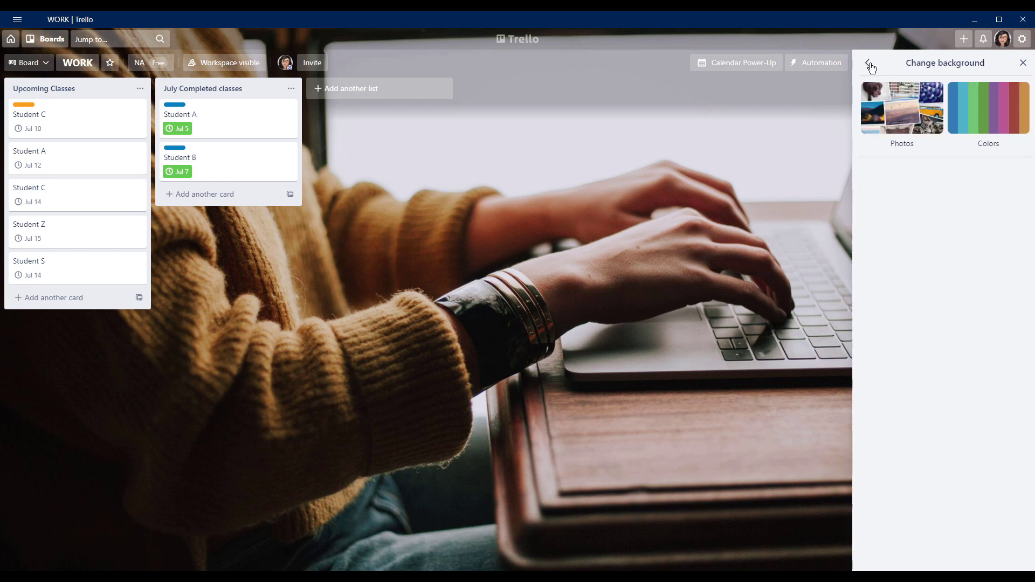
pyautogui.click(870, 64)
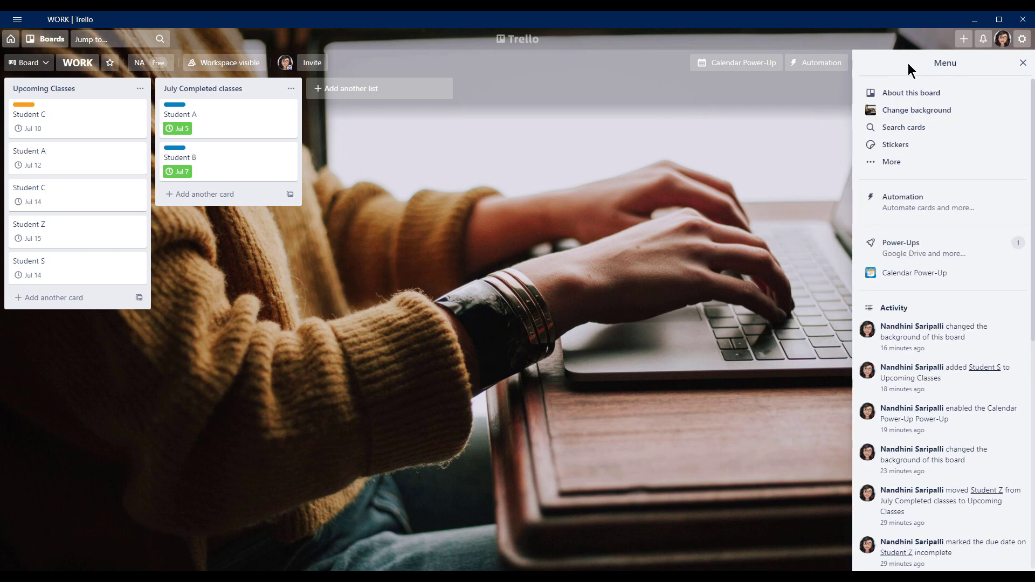
pyautogui.click(926, 133)
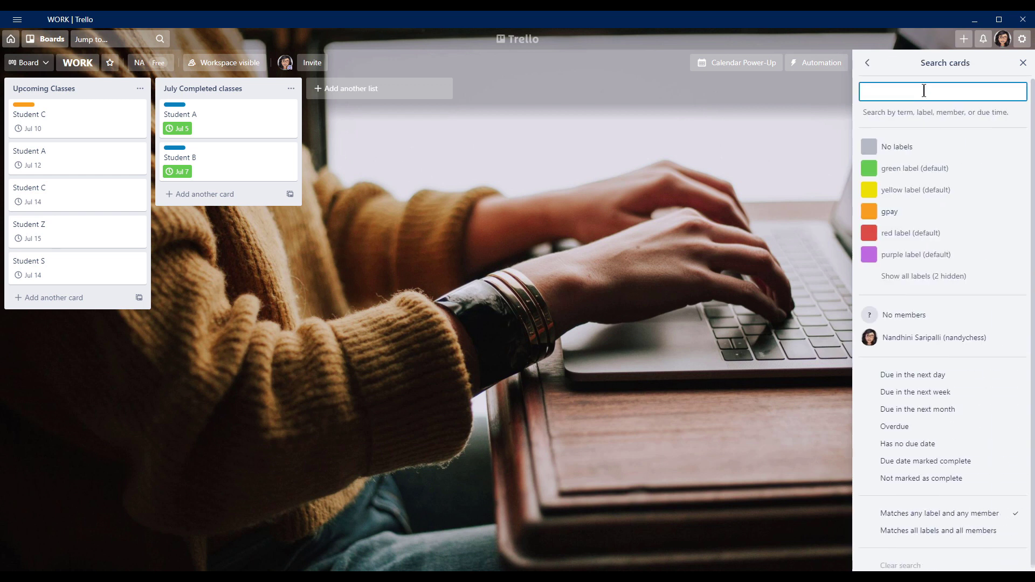
pyautogui.write('Z')
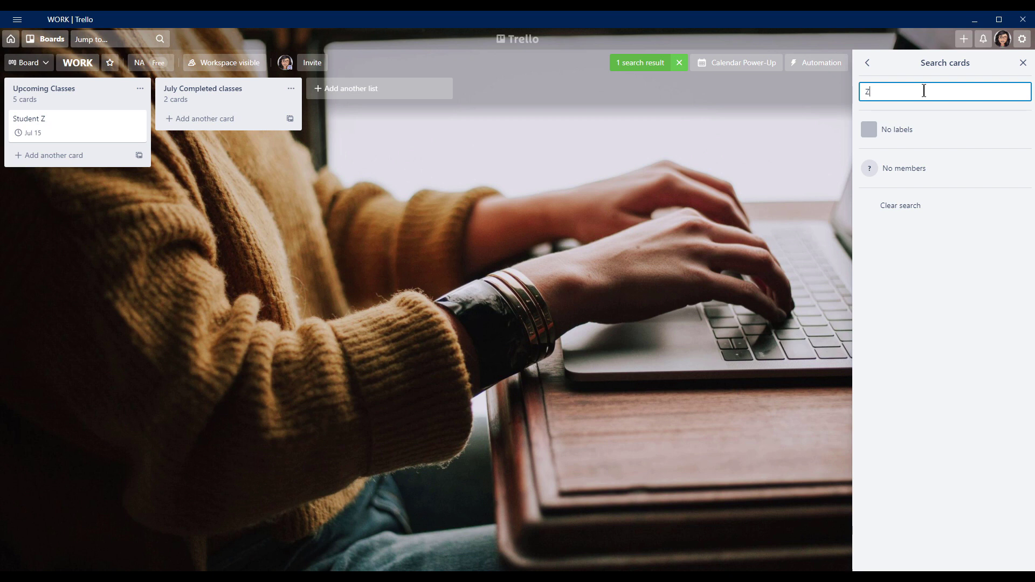
pyautogui.press('BackSpace')
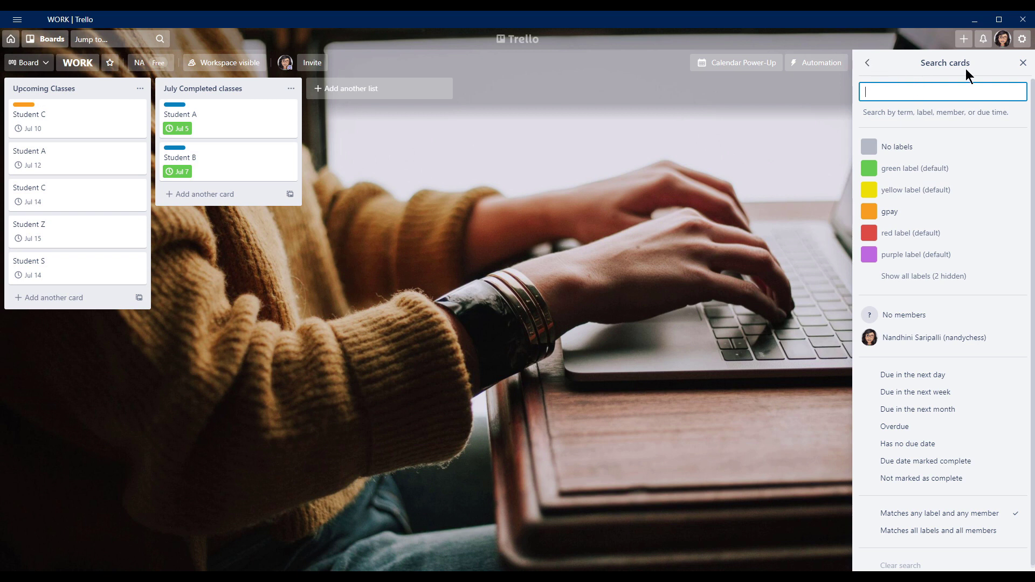
pyautogui.click(1023, 62)
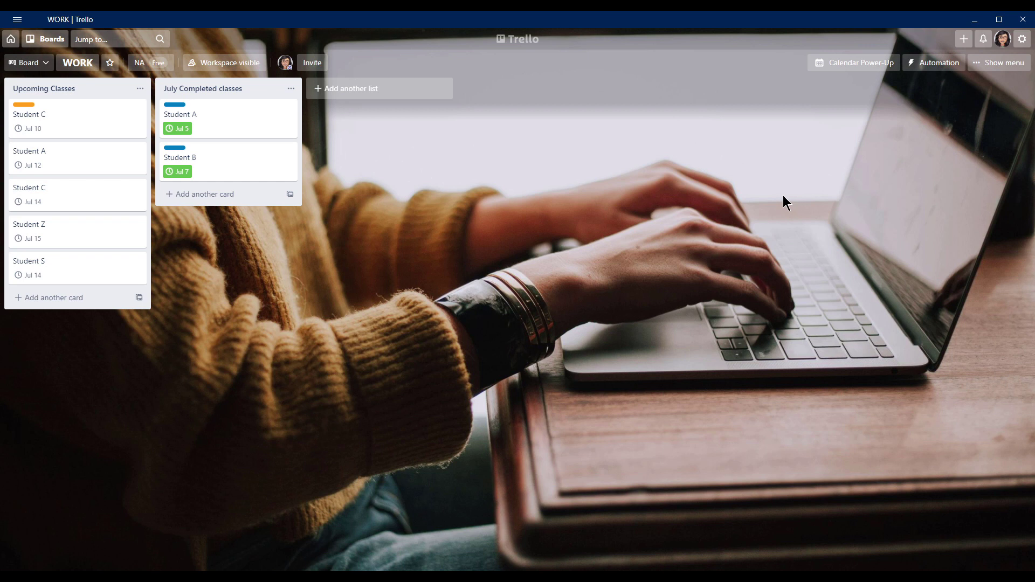
# Return to the boards overview and look through the available categories for the most popular templates
pyautogui.click(27, 44)
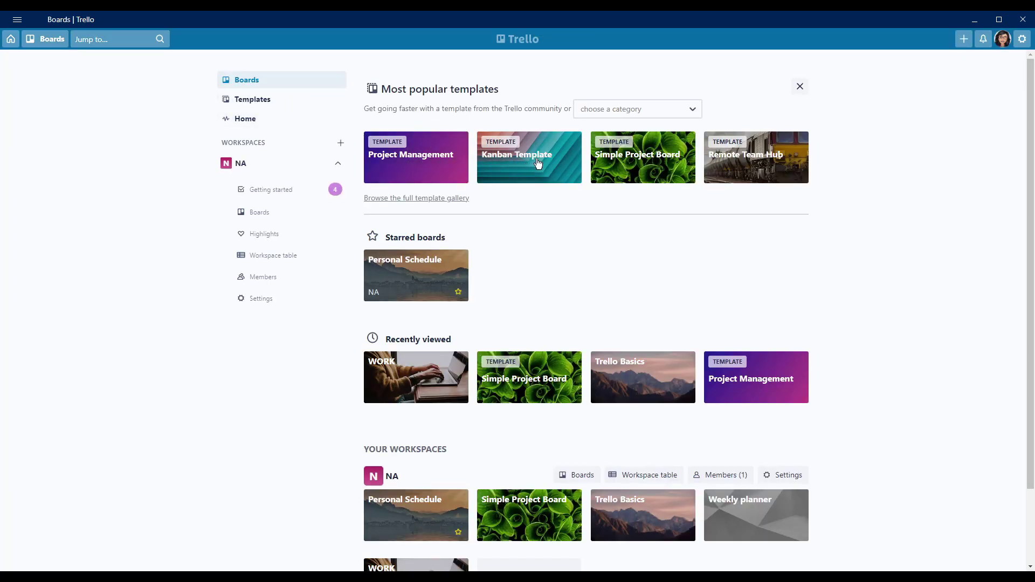
pyautogui.click(653, 112)
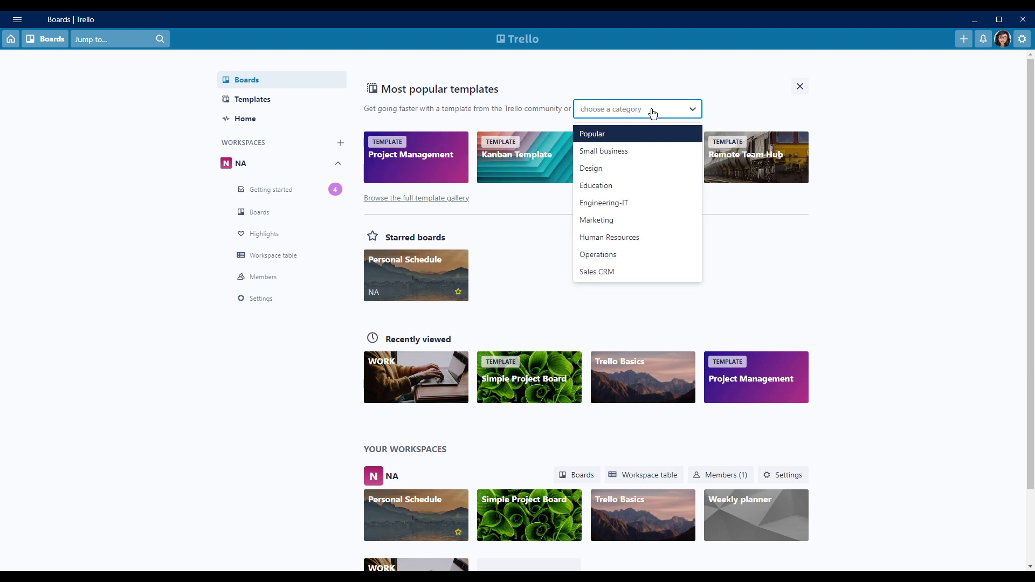
pyautogui.click(753, 250)
# Browse the Design category of the template gallery and open the Interior Design Order Tracking template
pyautogui.click(275, 101)
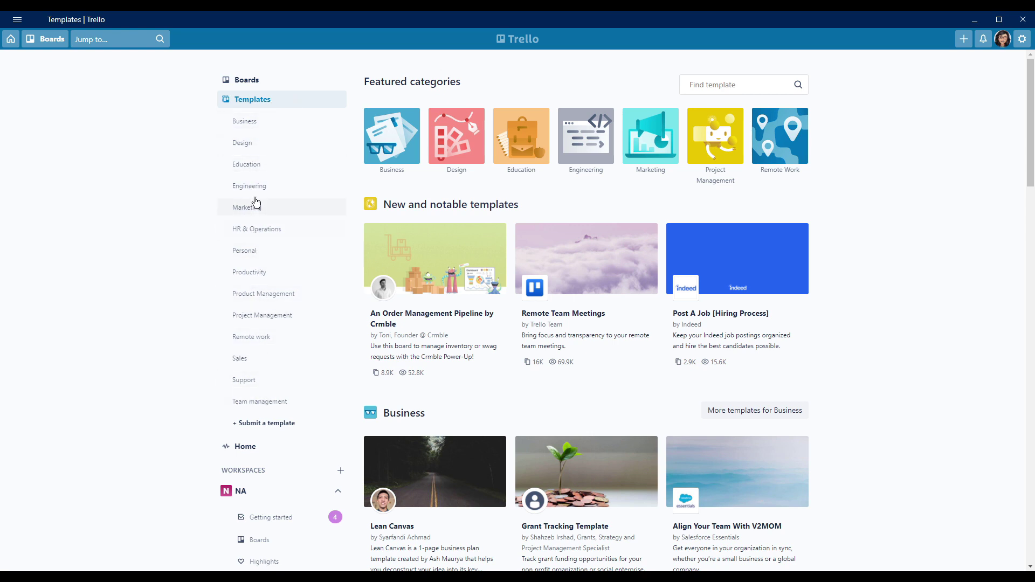
pyautogui.click(265, 146)
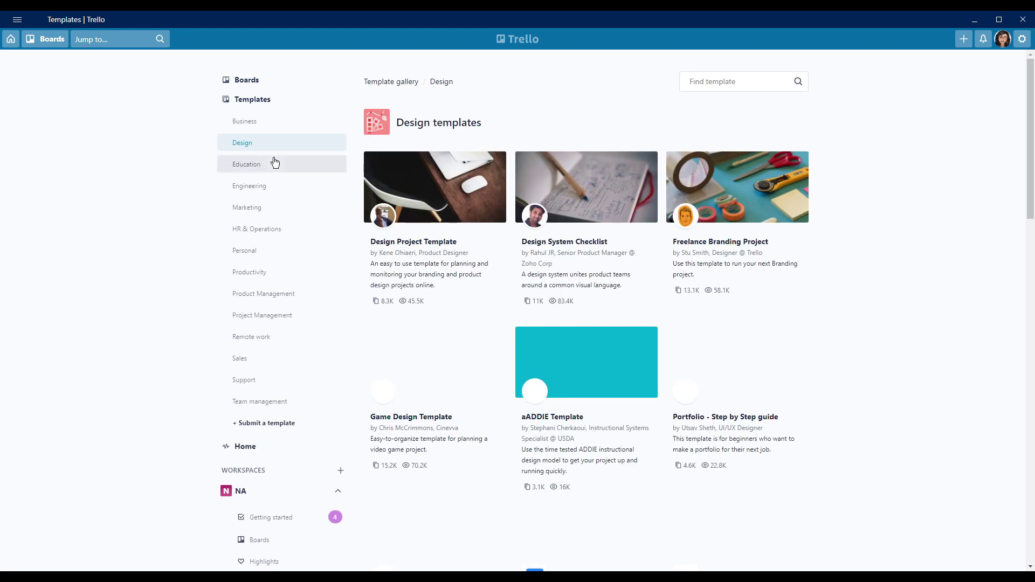
pyautogui.scroll(-4, 372, 238)
pyautogui.scroll(-8, 377, 246)
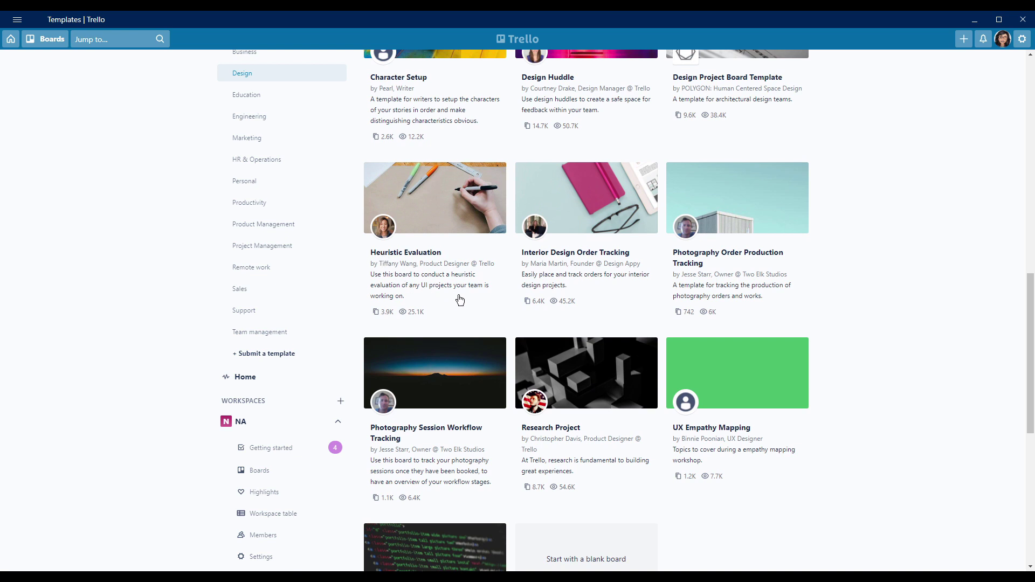
pyautogui.click(587, 209)
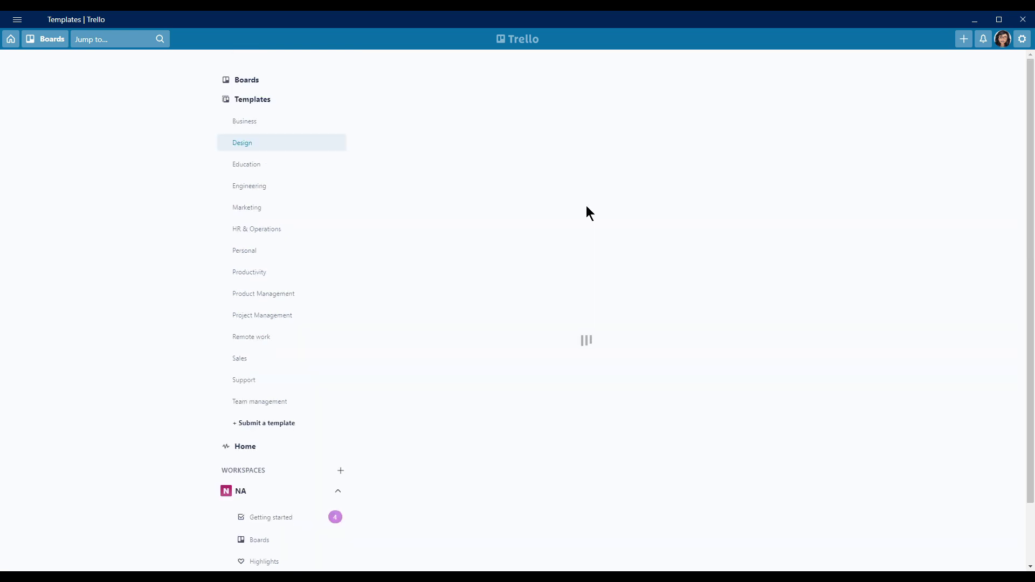